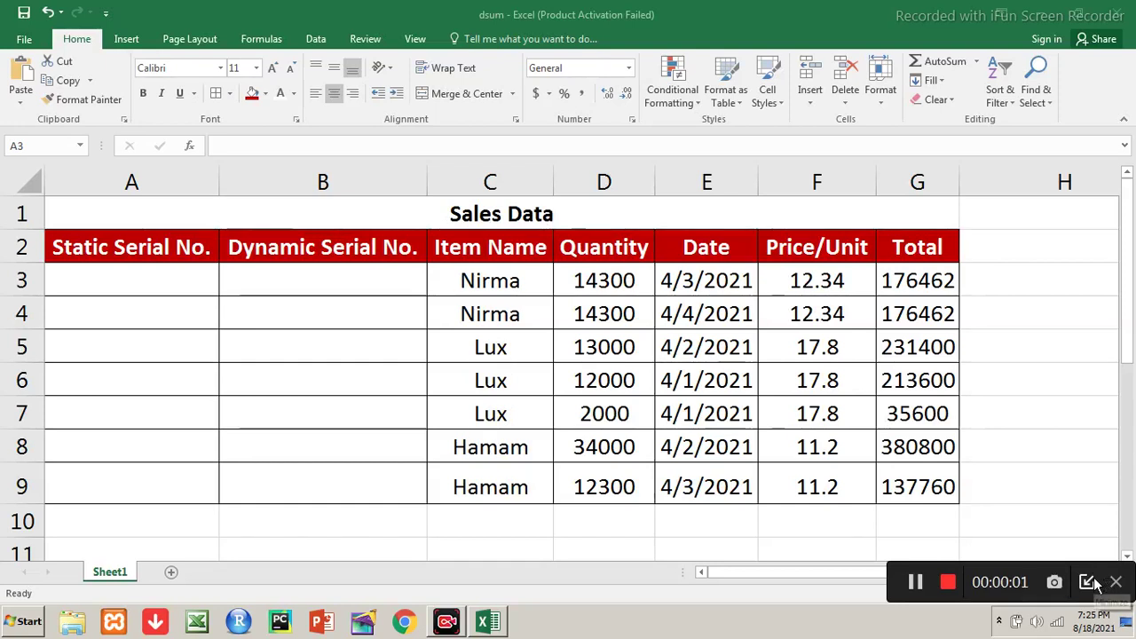
- Enter 1 and 2 in A3:A4 and fill the series down to A9
click(1097, 584)
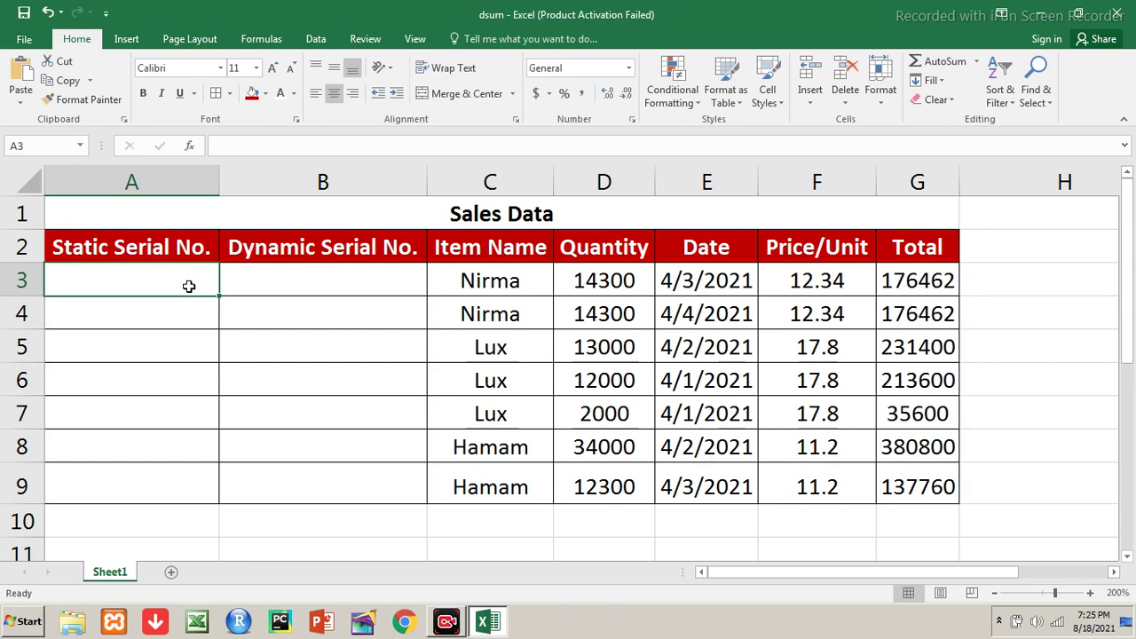
text(1)
key(Return)
text(2)
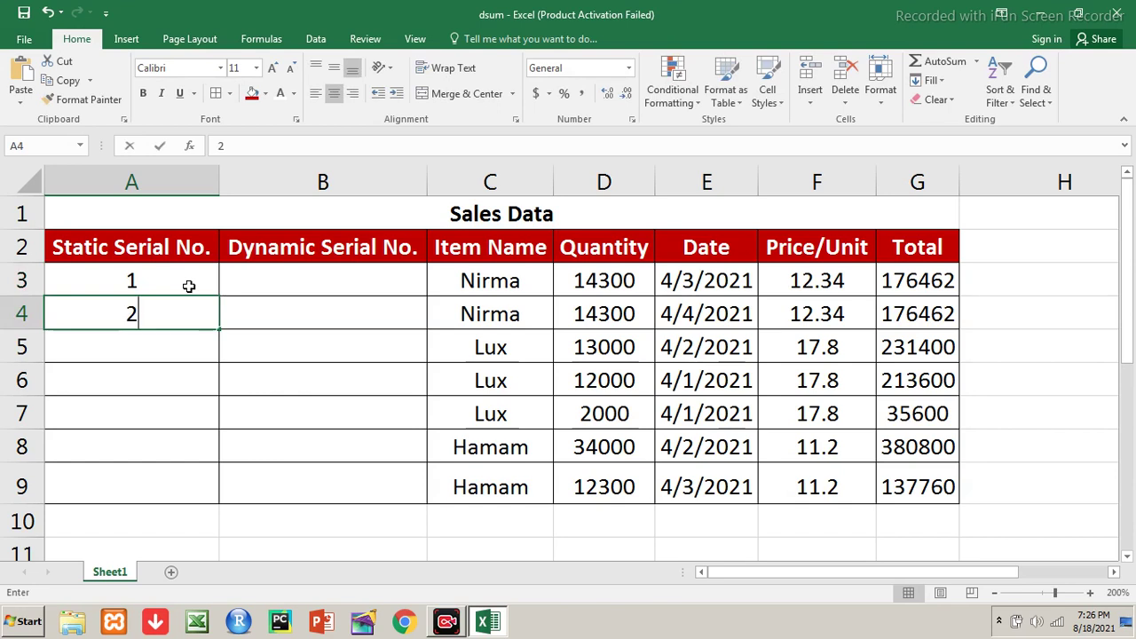
key(Return)
click(189, 286)
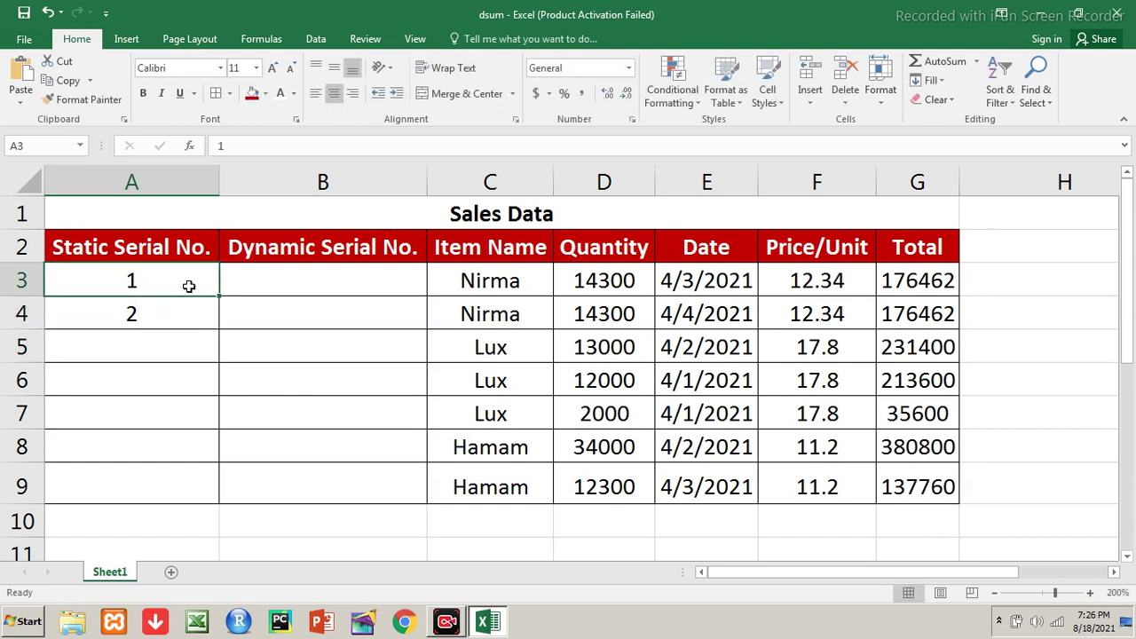
key(shift+Down)
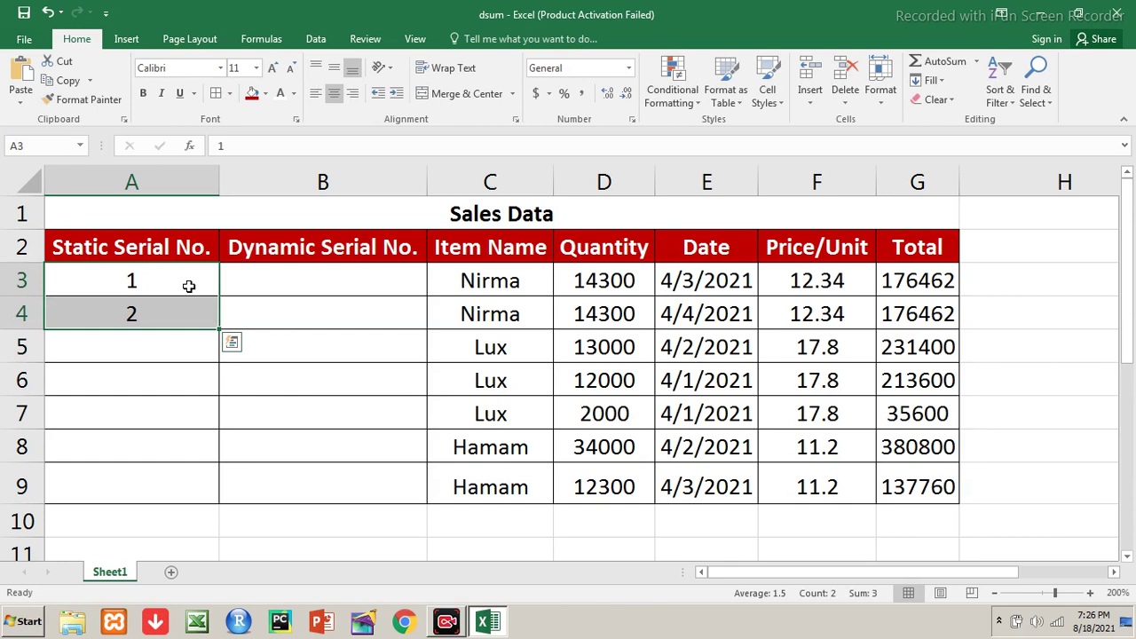
double_click(220, 332)
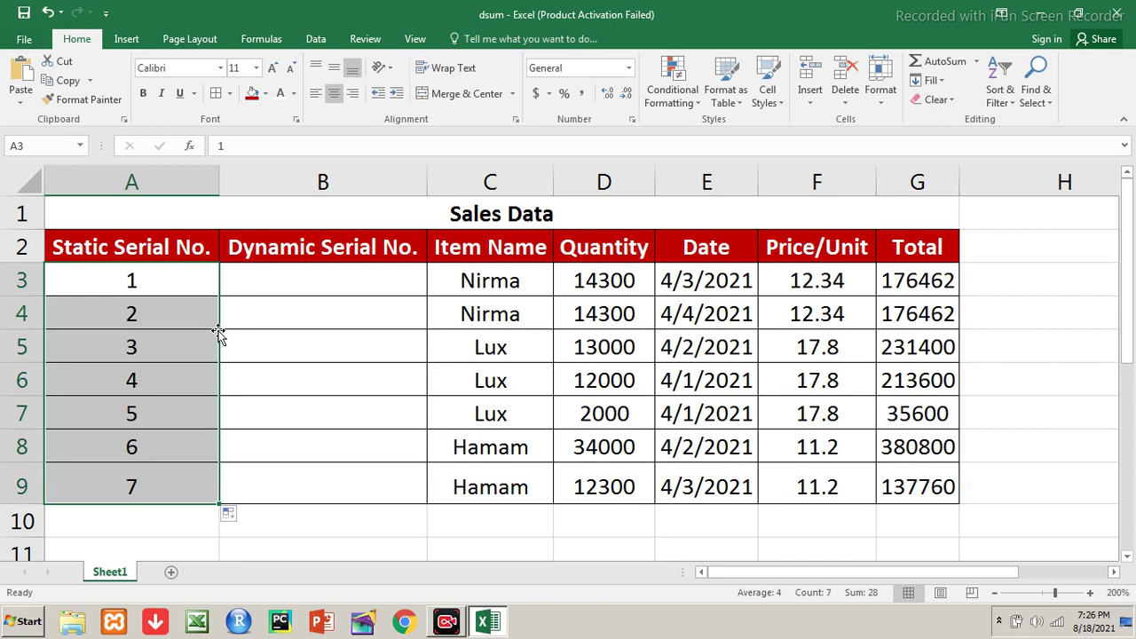
- Check the filled serials from A3 to A9, then select the Item Name header
click(238, 286)
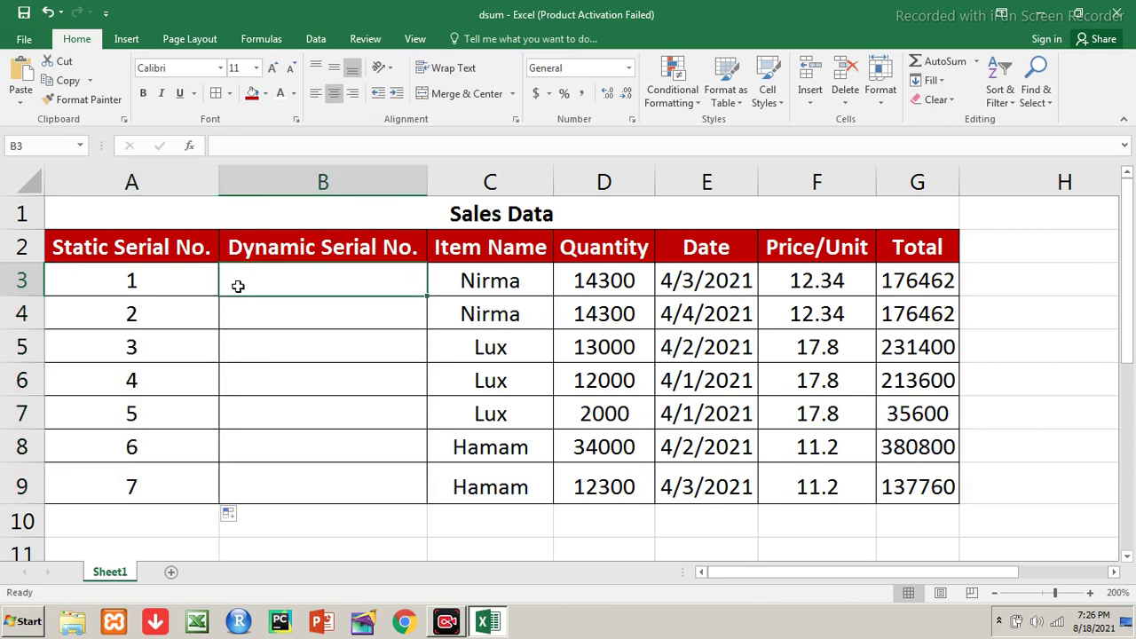
click(164, 284)
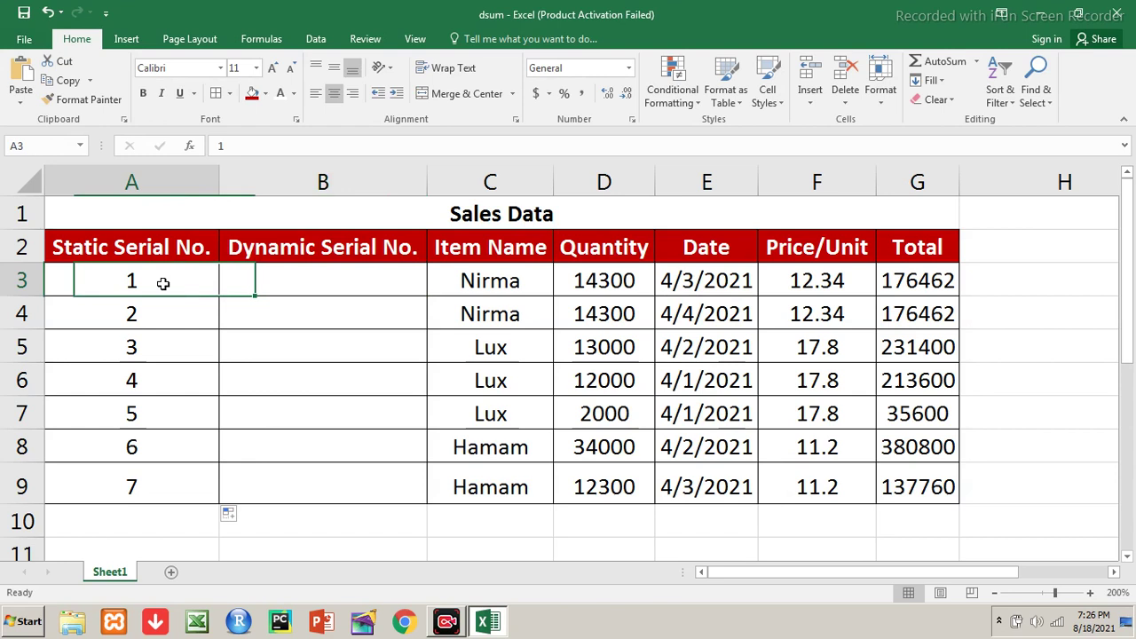
click(152, 483)
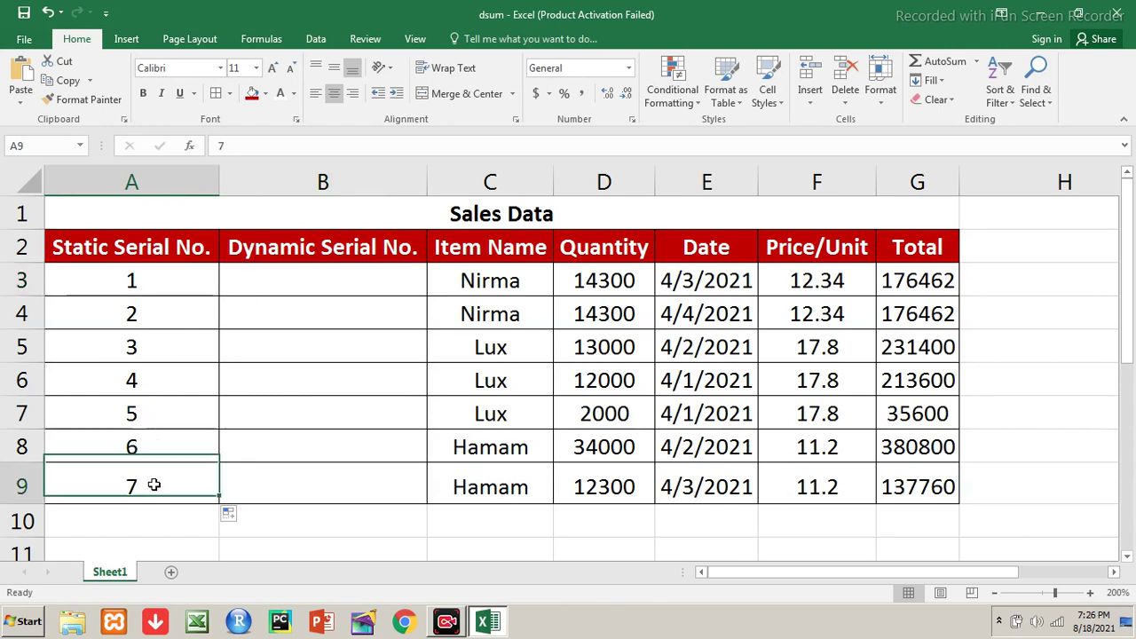
click(494, 250)
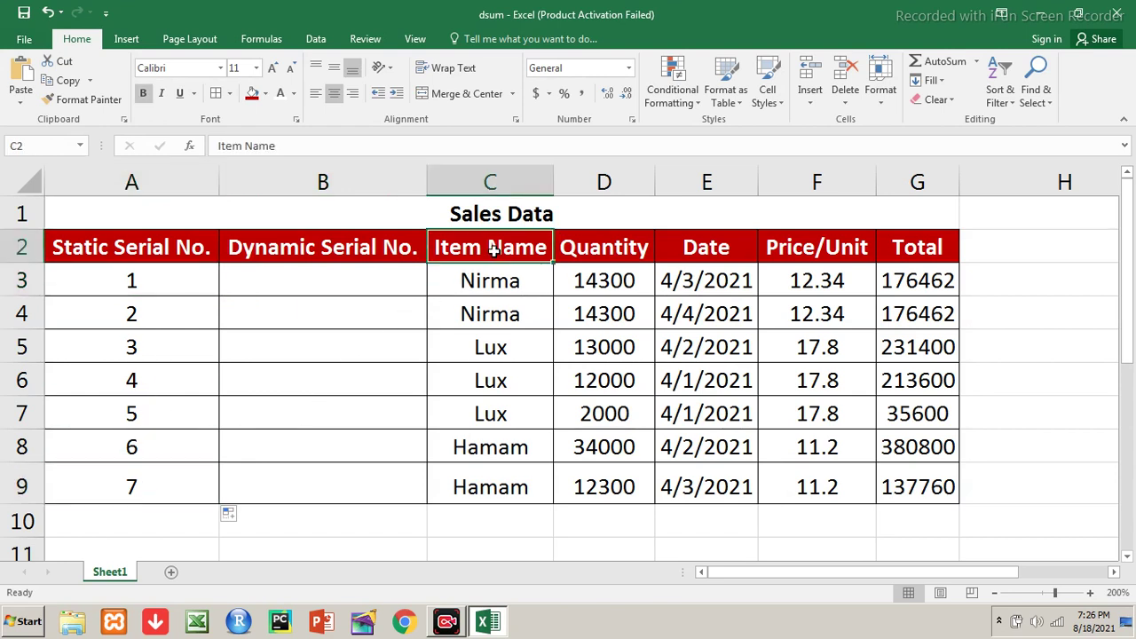
- Sort the table by Item Name, A to Z, using the Sort dialog
click(317, 41)
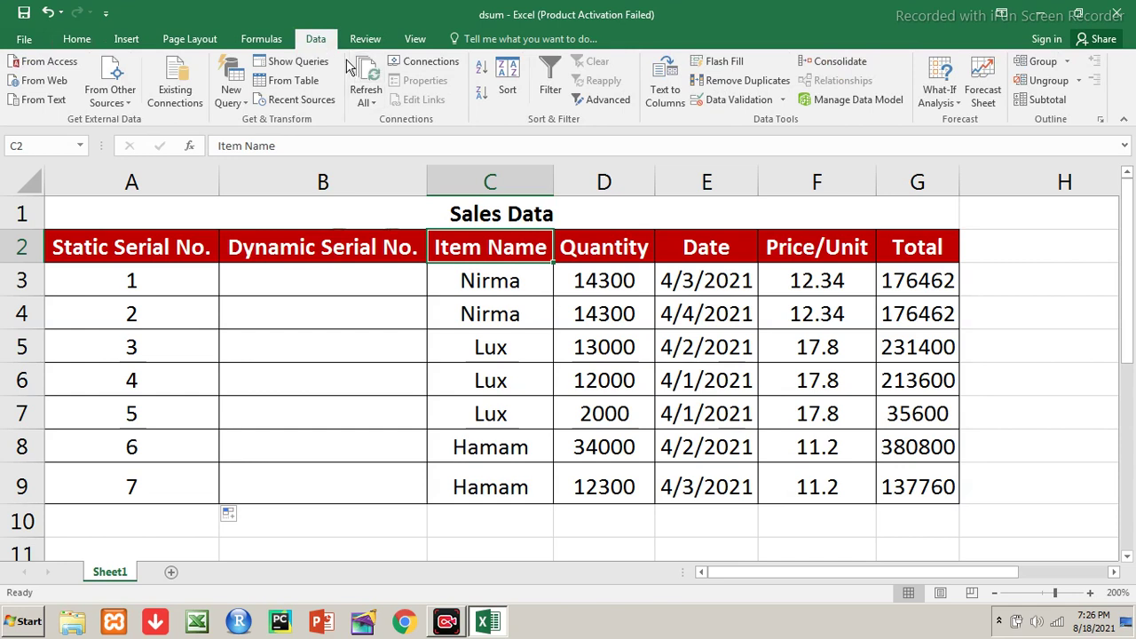
click(512, 97)
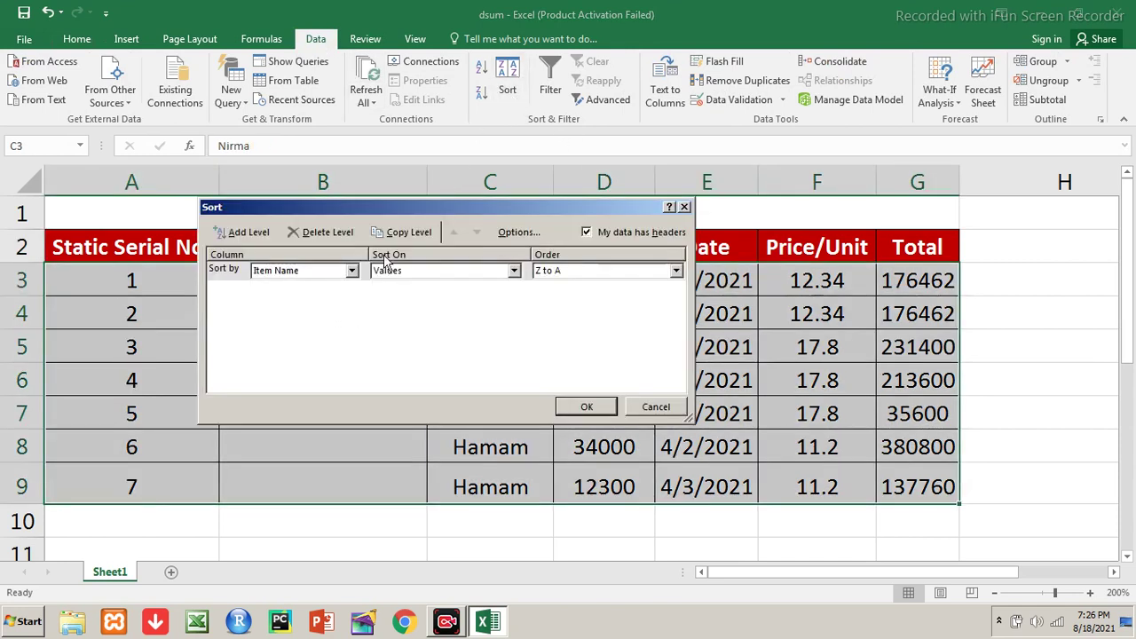
click(550, 271)
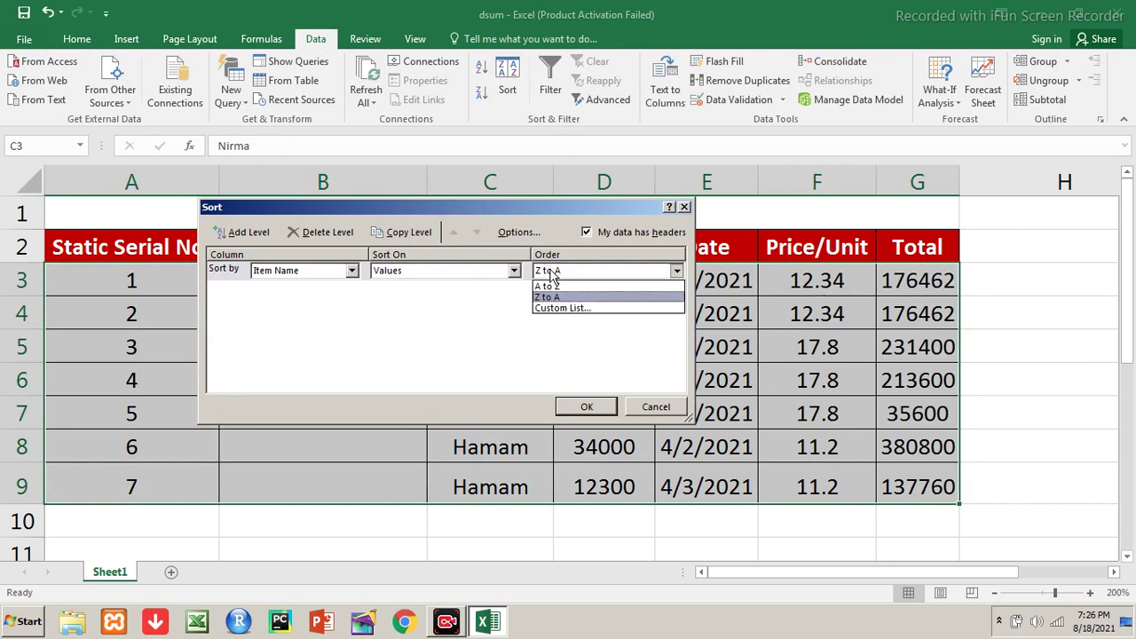
click(550, 286)
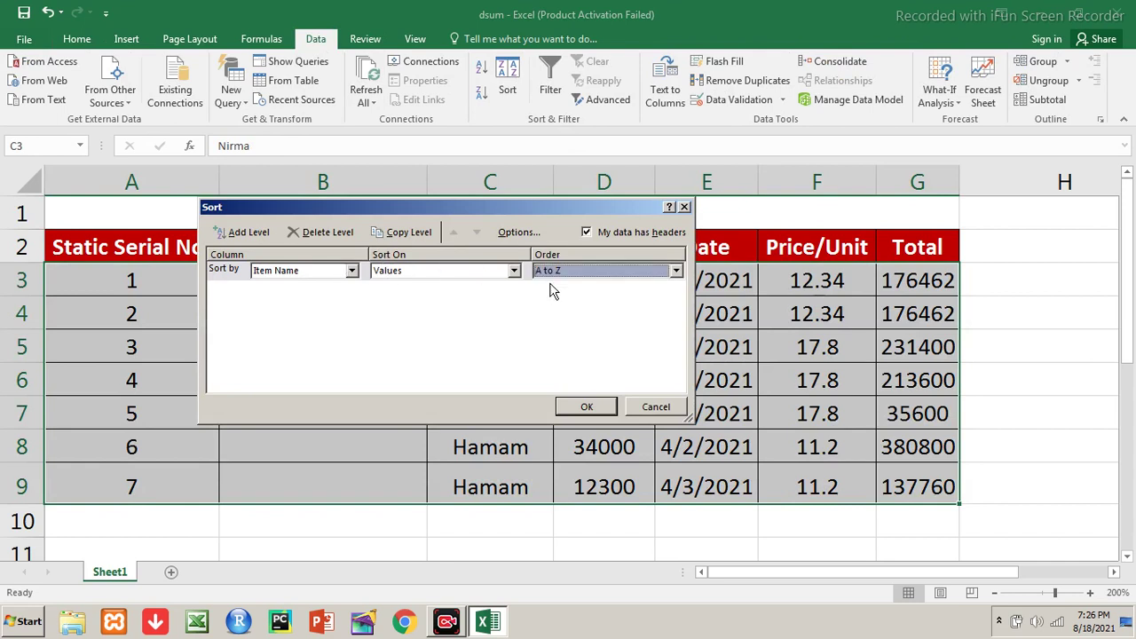
click(578, 410)
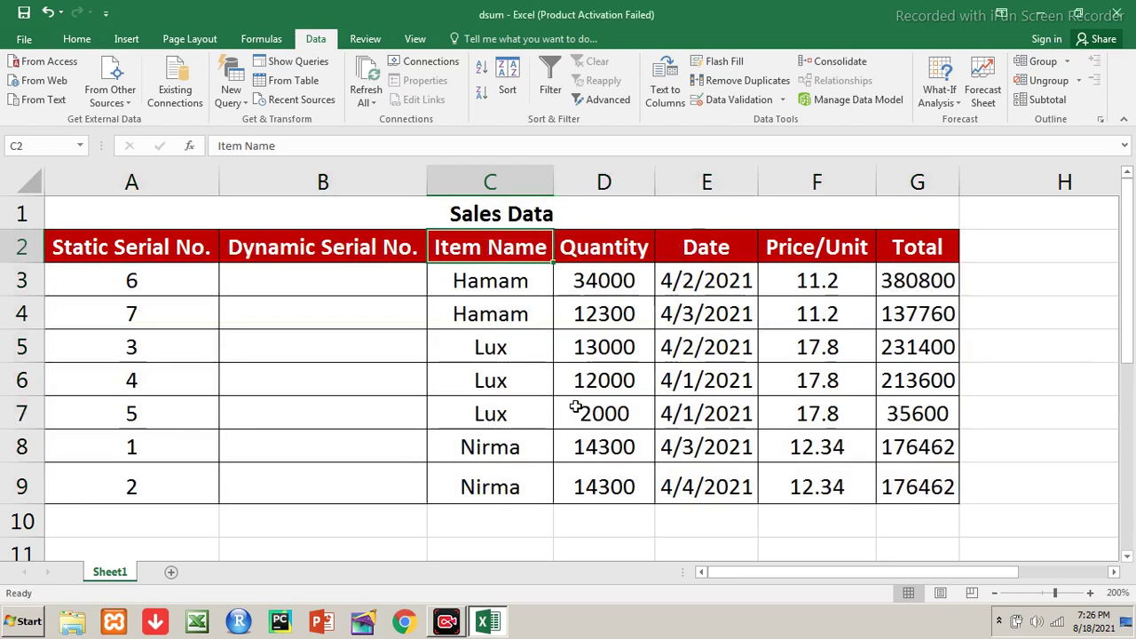
- Check that A3 now shows serial 6 next to the item Hamam
click(199, 282)
click(486, 293)
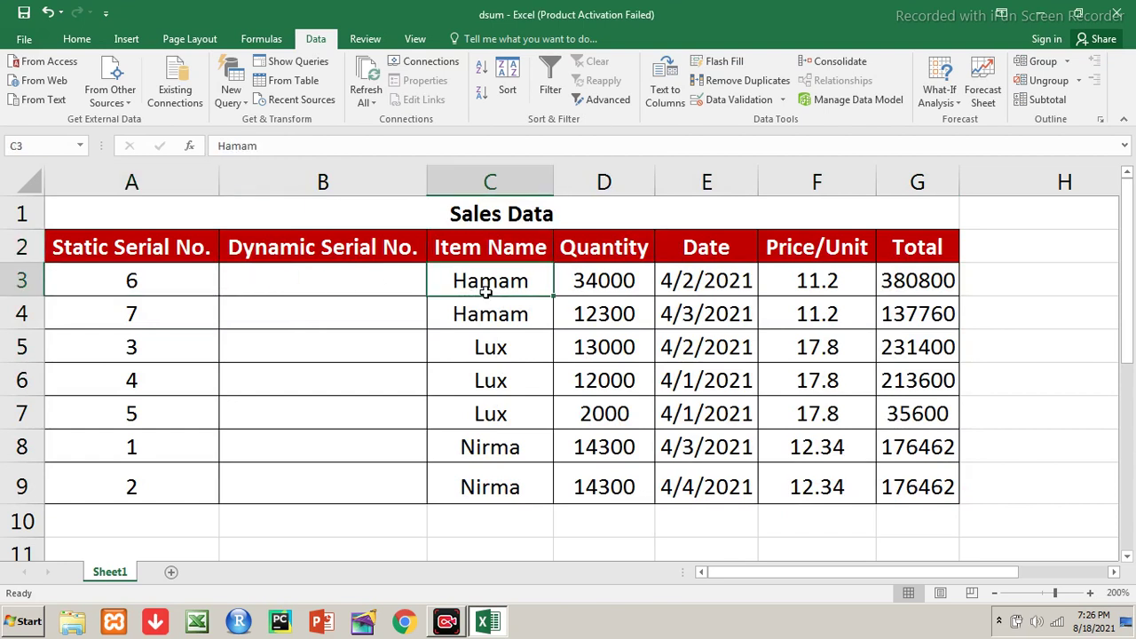
click(201, 286)
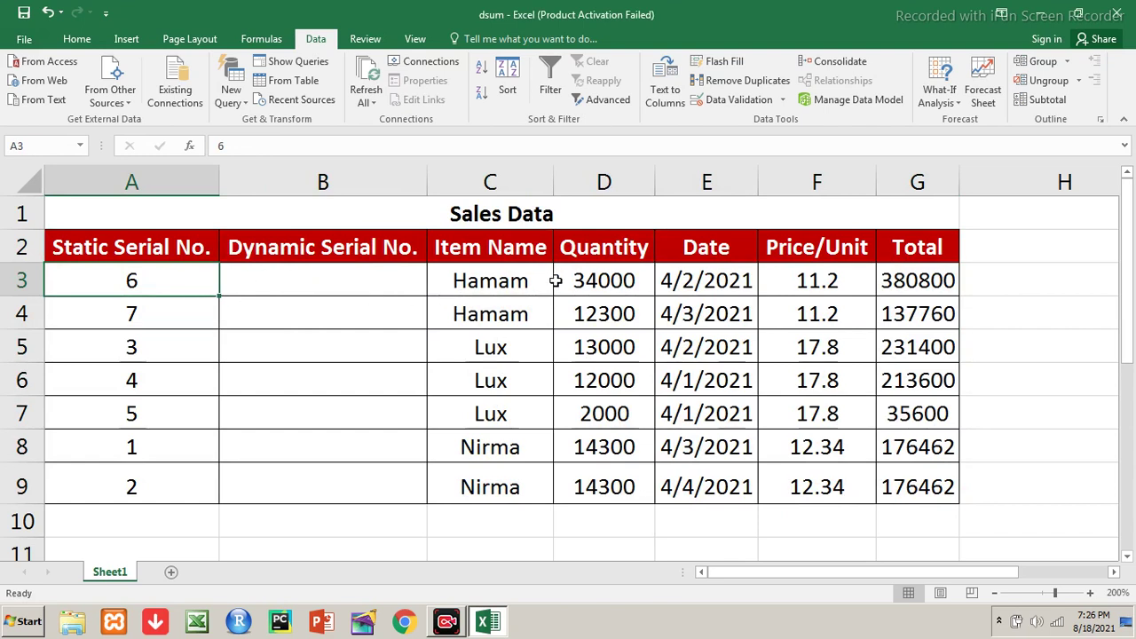
- Turn on header filters and sort the rows by Quantity, largest first
click(586, 252)
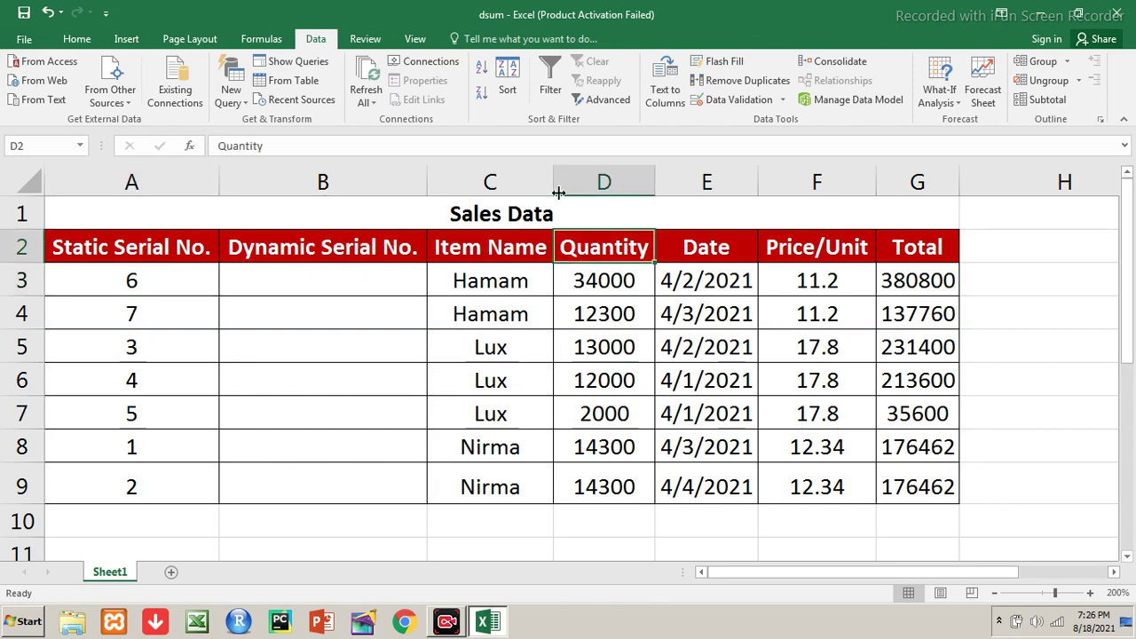
click(550, 78)
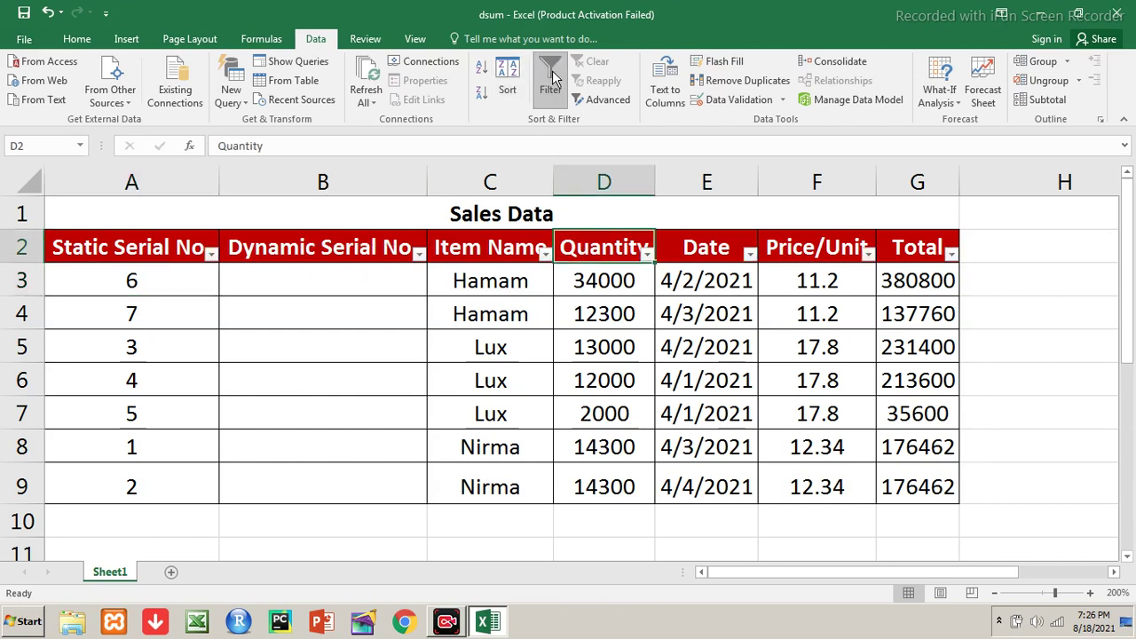
click(648, 255)
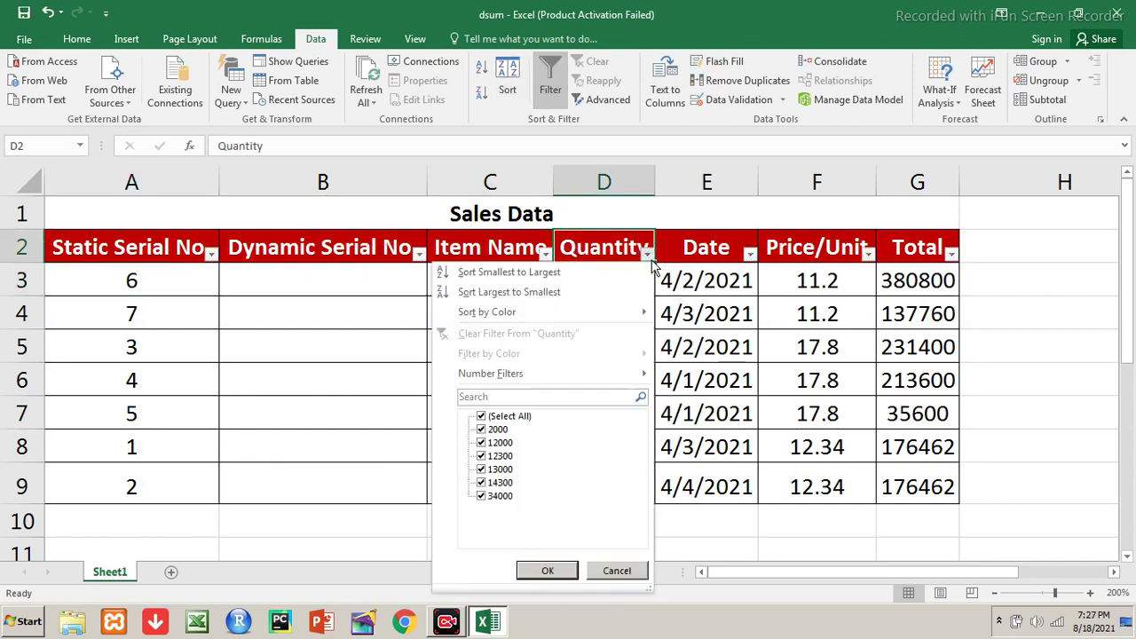
click(568, 298)
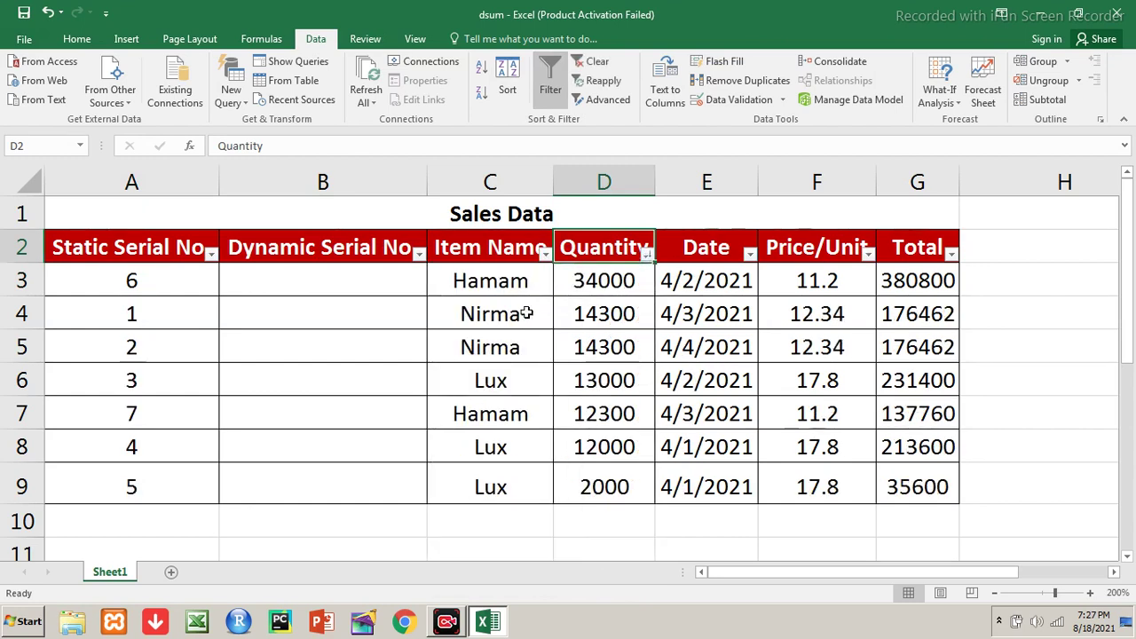
- Undo the Quantity and Item Name sorts to restore serials 1–7, ending on cell B3
click(160, 276)
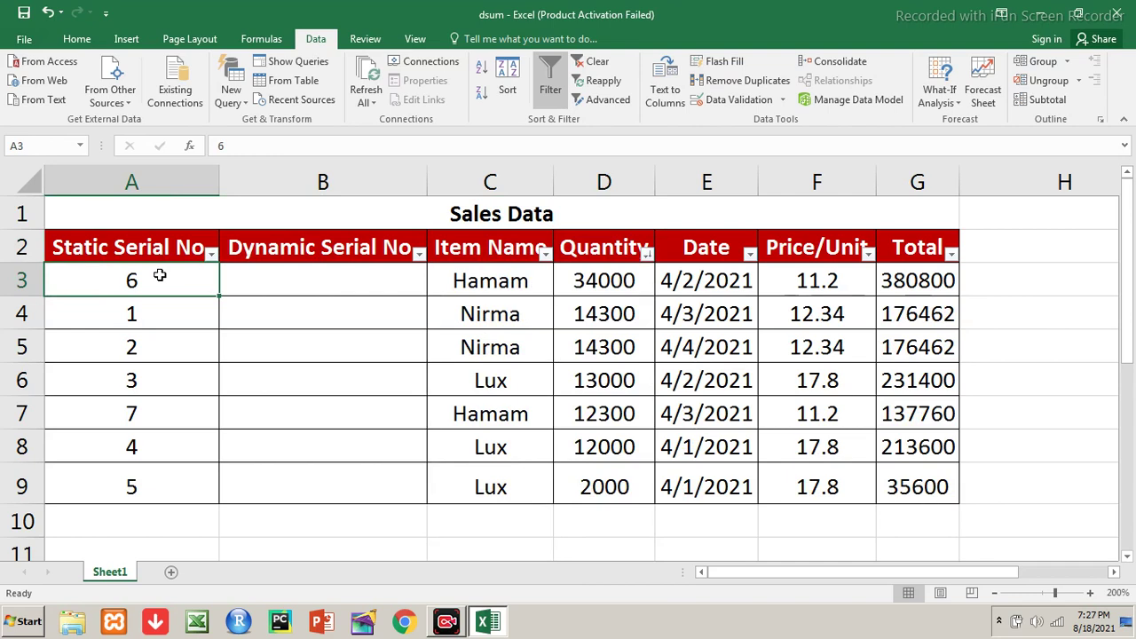
key(ctrl+z)
key(ctrl+z)
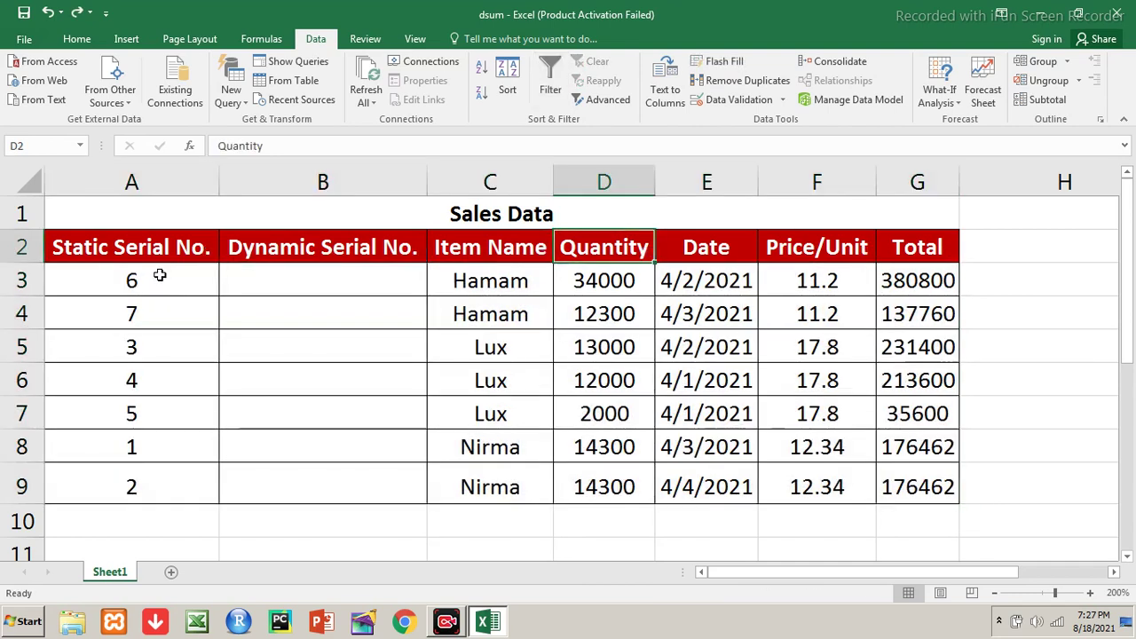
key(ctrl+y)
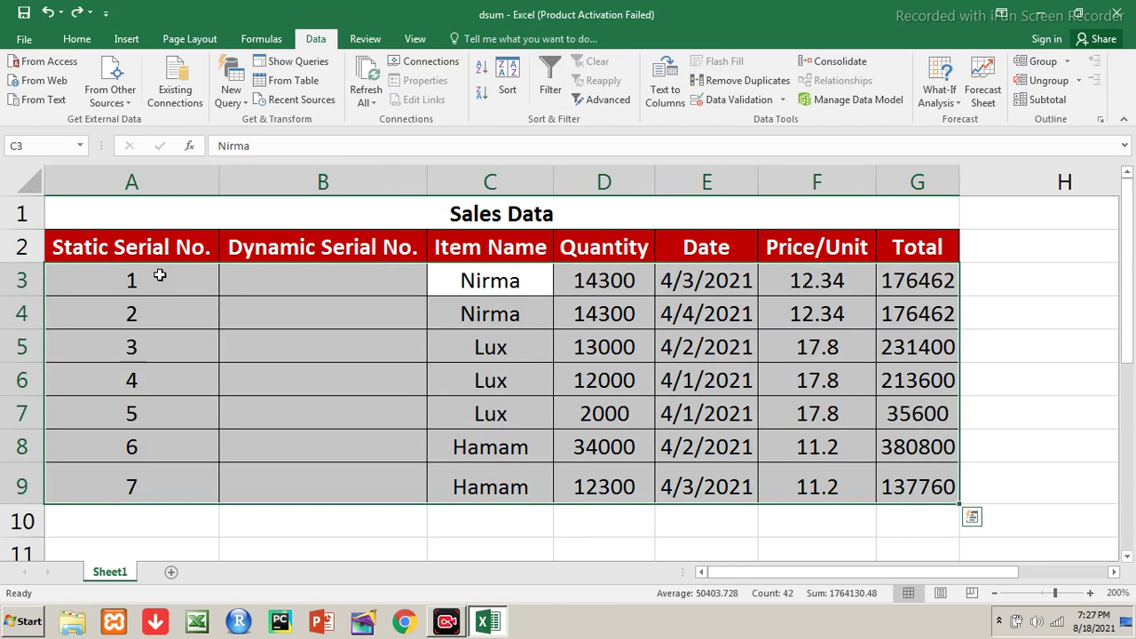
click(179, 282)
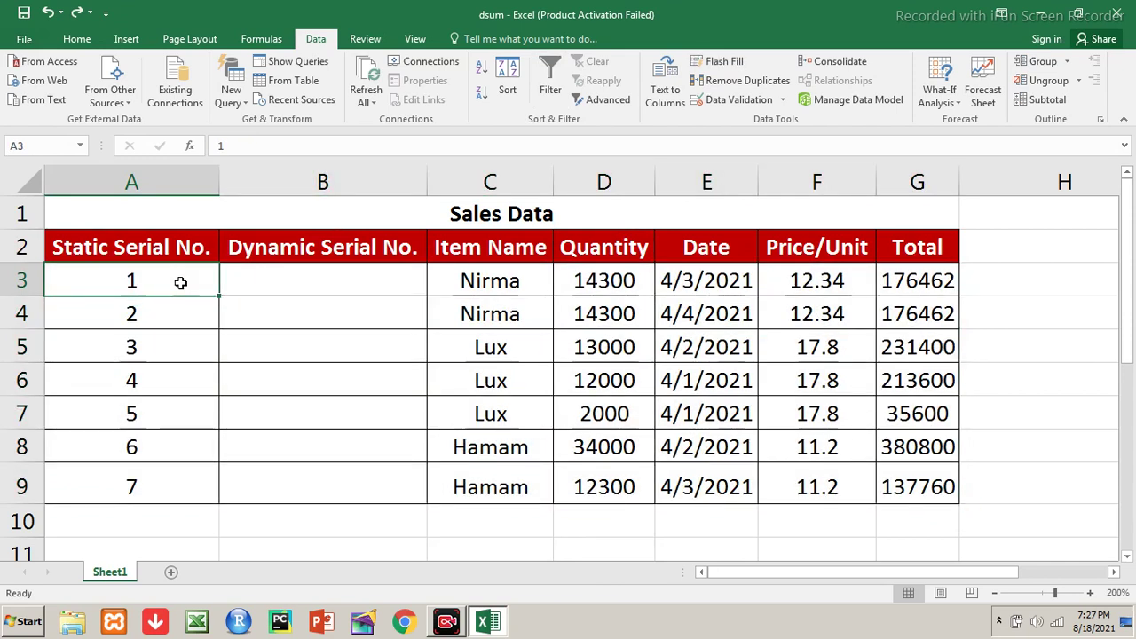
key(Right)
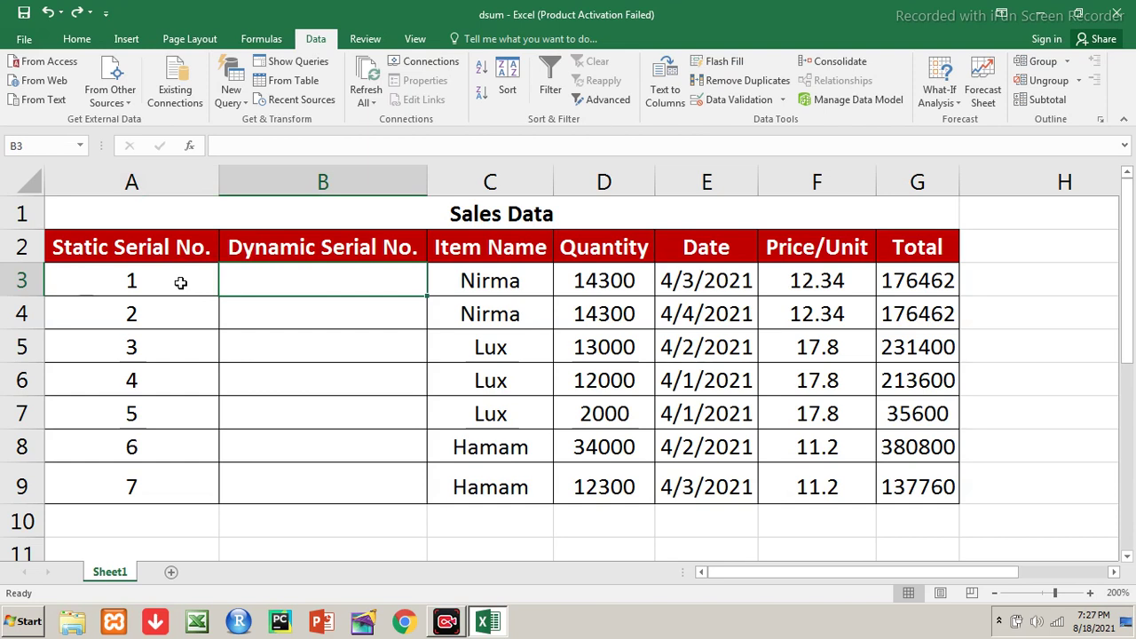
- Enter =ROW()-2 in B3 and copy it down through B9
text(=row)
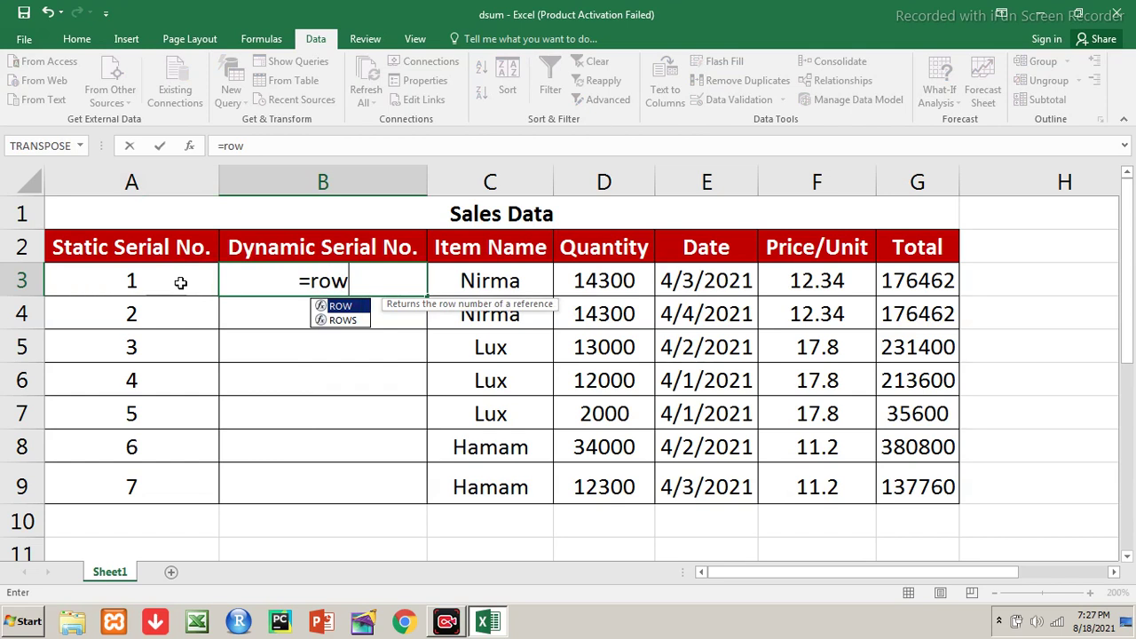
text(())
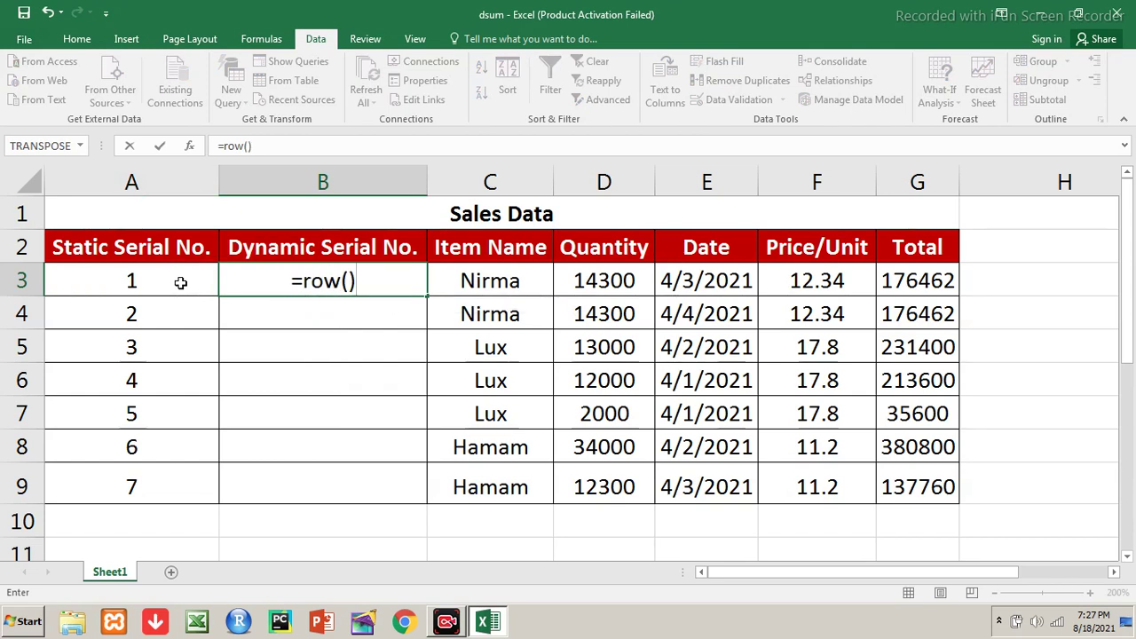
text(-)
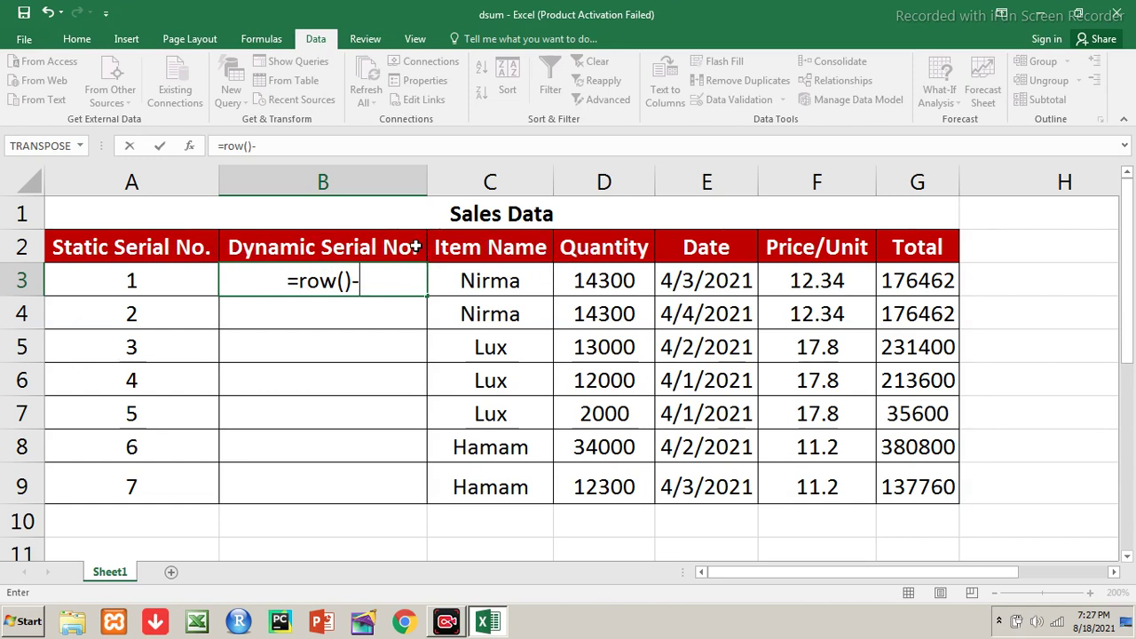
text(2)
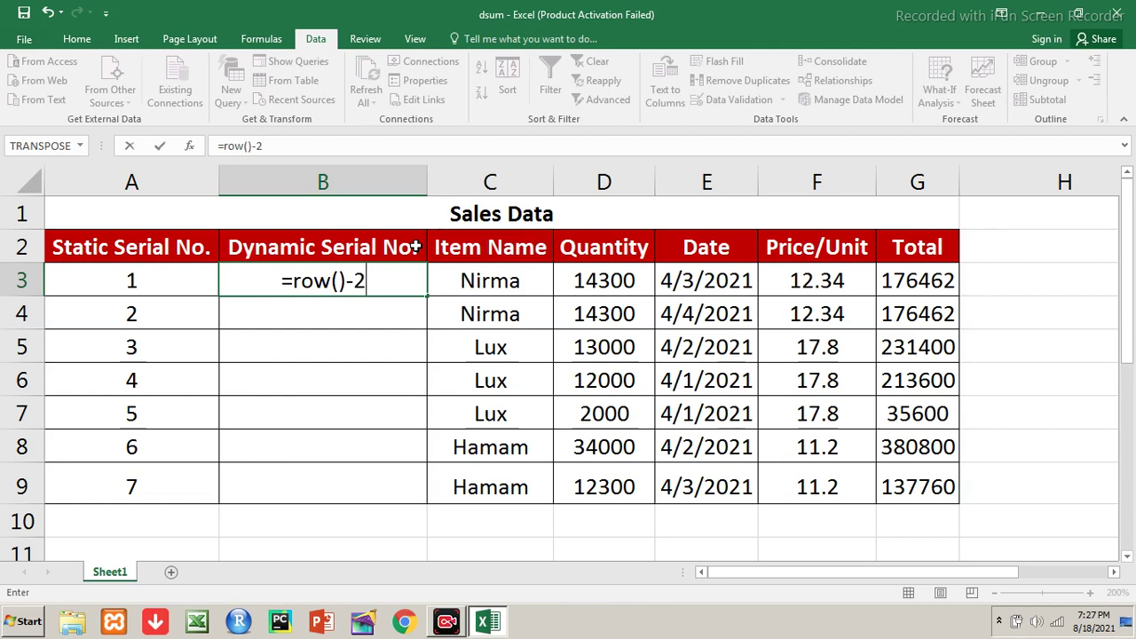
key(Return)
key(Up)
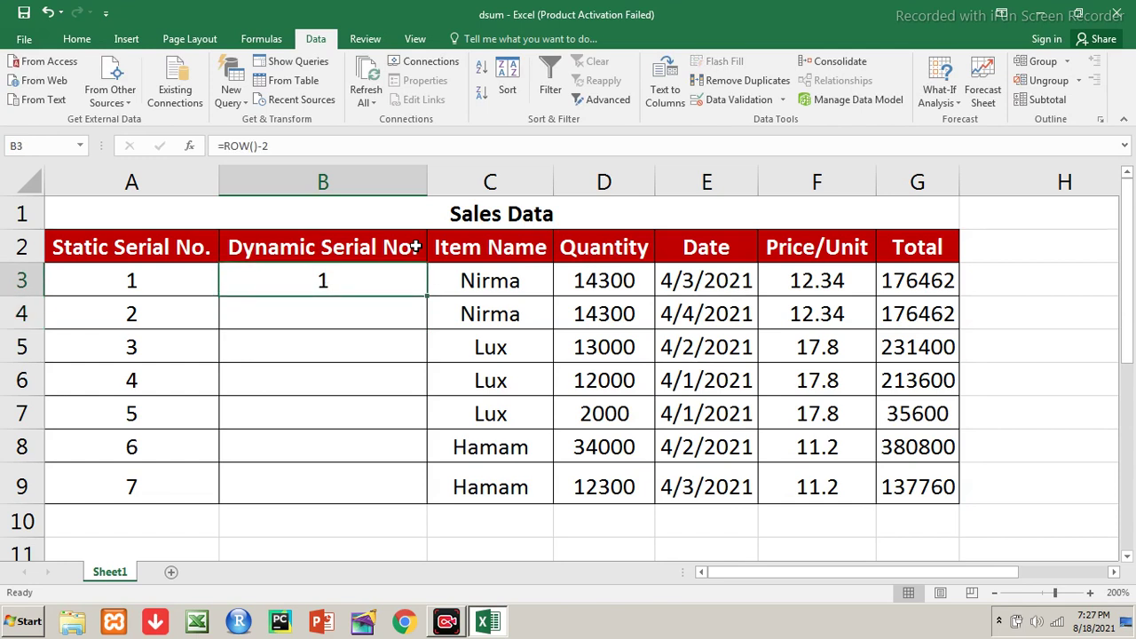
double_click(428, 296)
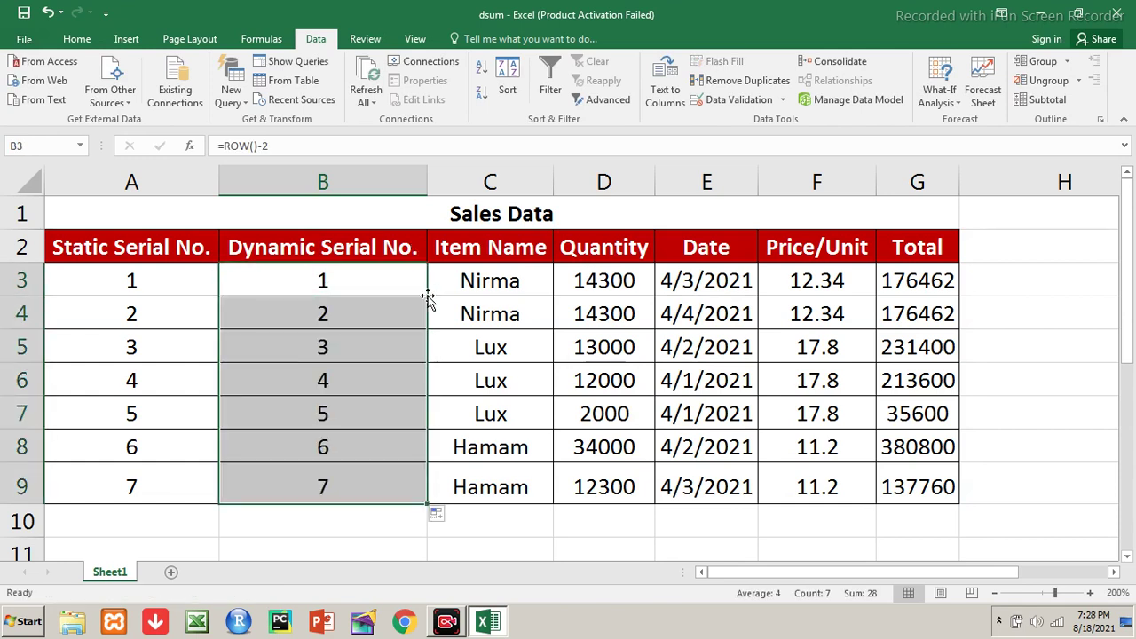
- Select the first static serial in A3 and bring up the Sort settings
click(300, 283)
click(165, 280)
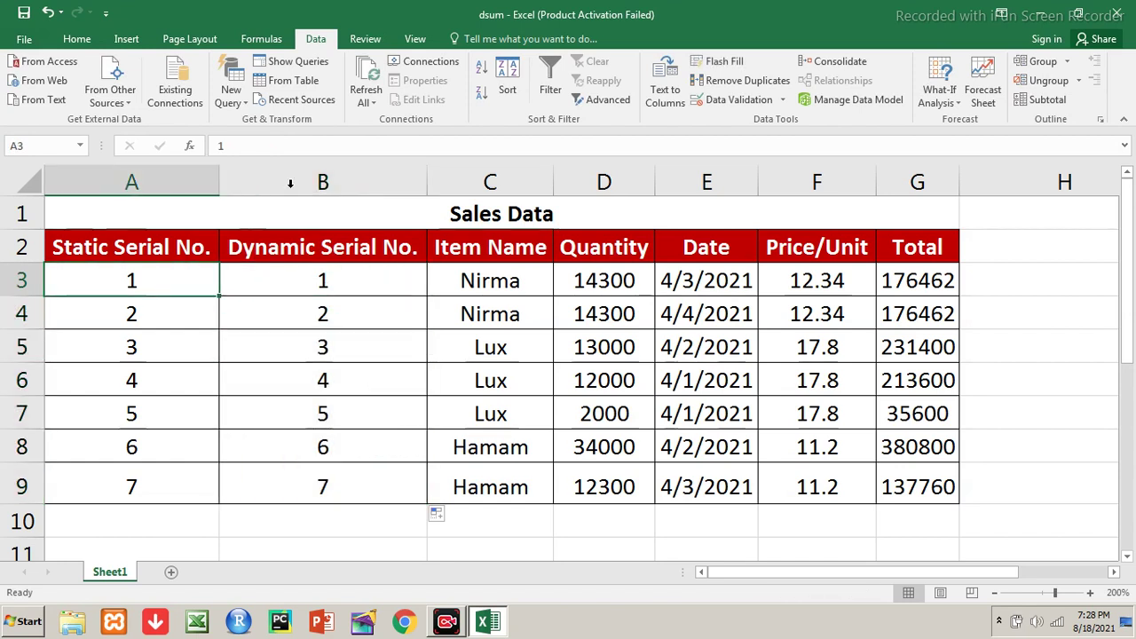
click(512, 77)
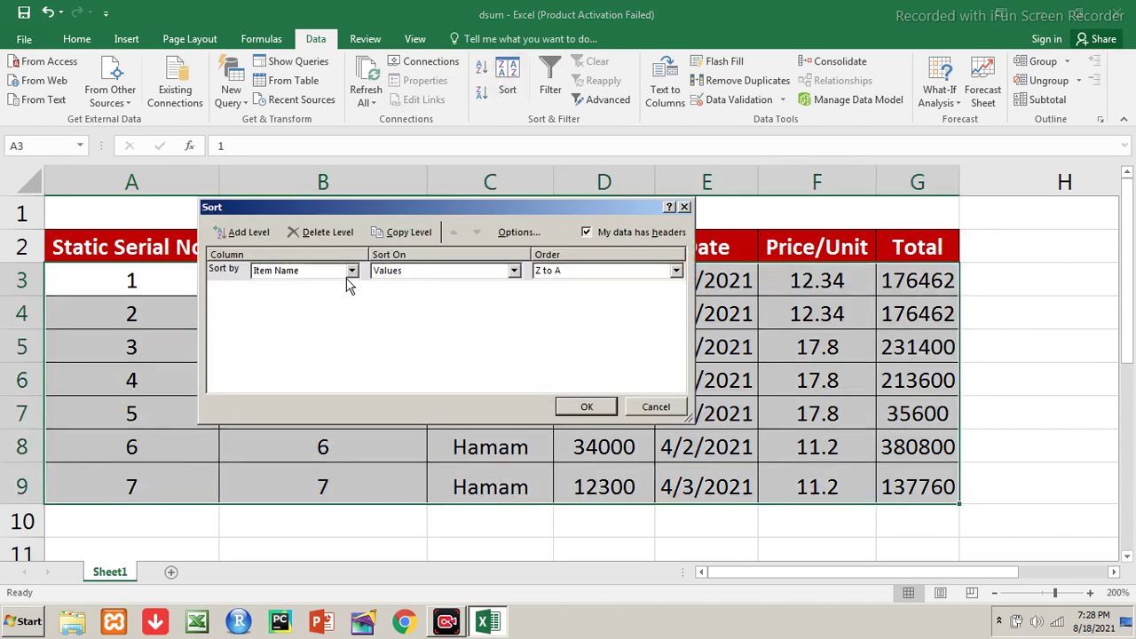
- Sort the rows by Quantity, largest to smallest
click(351, 274)
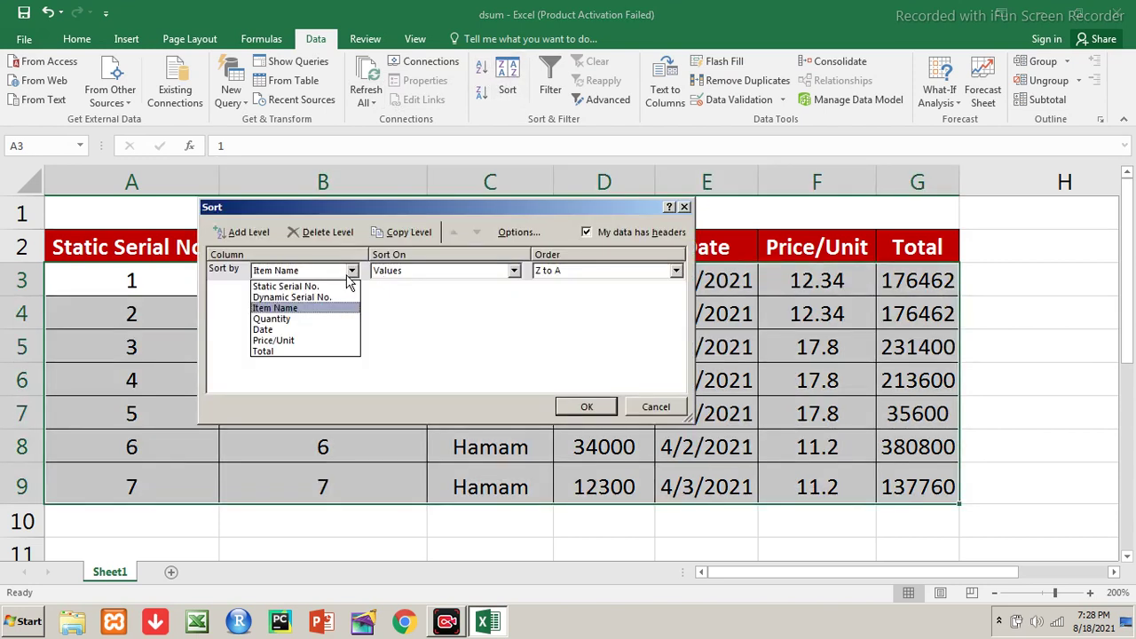
click(299, 319)
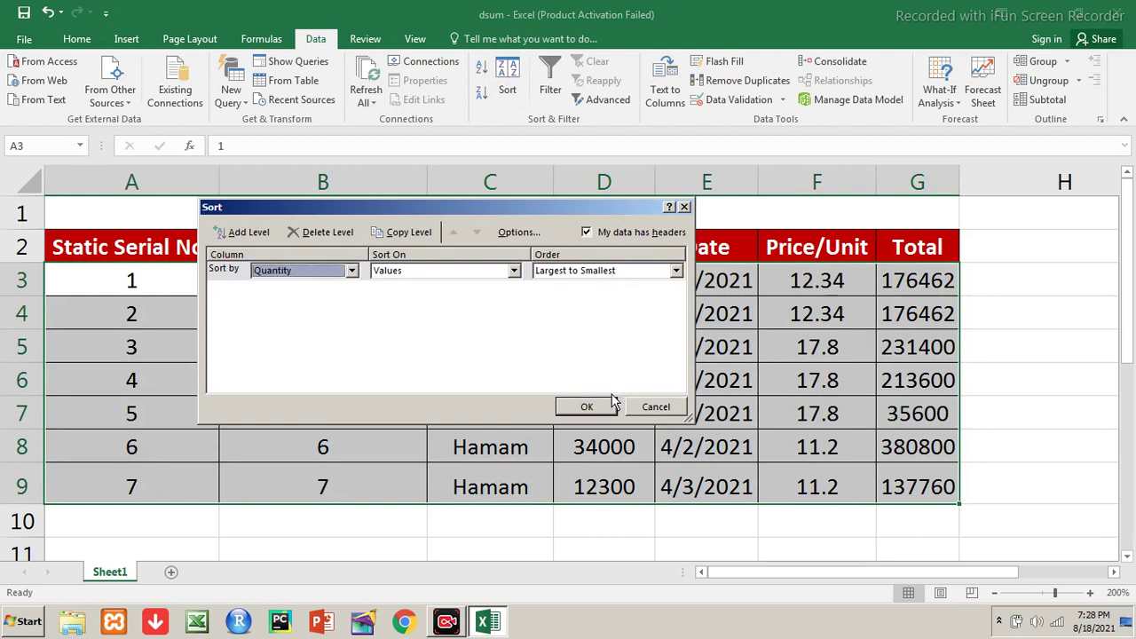
click(587, 406)
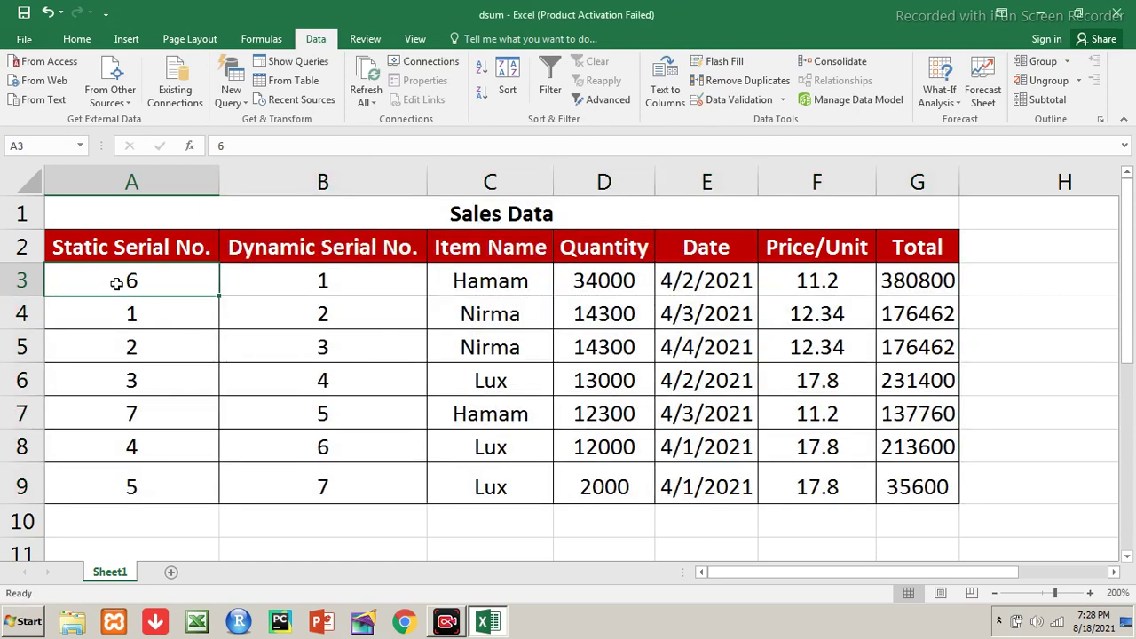
- Select the dynamic serials B3:B9, still reading 1–7, and turn on filtering
key(Right)
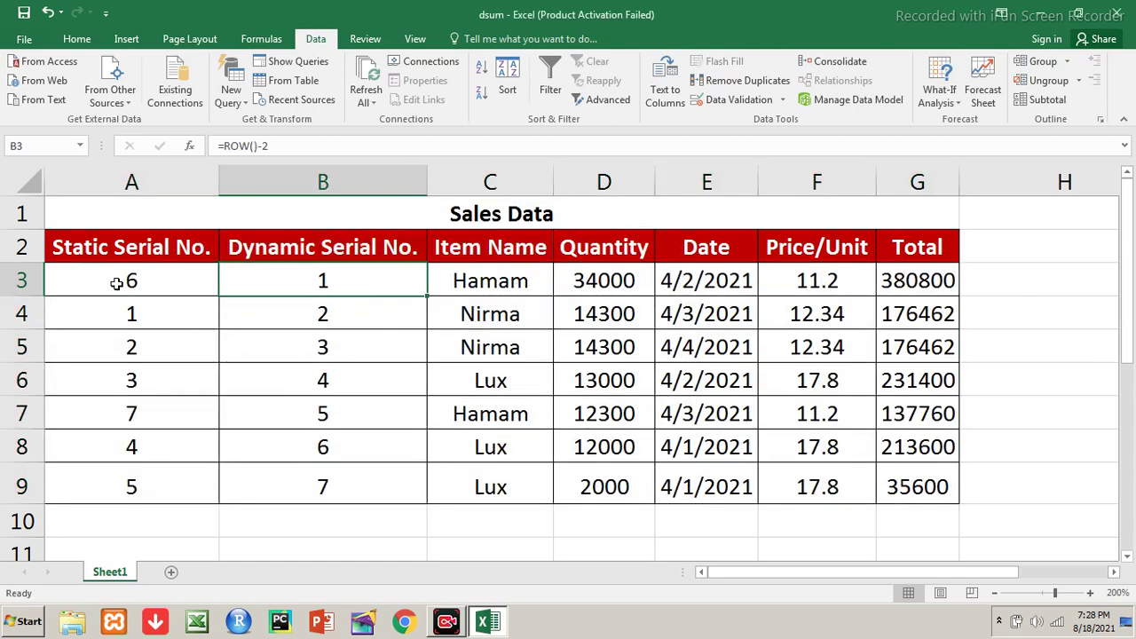
key(shift+Down)
key(shift+Down)
key(shift+Down)
key(shift+Down)
key(shift+Down)
key(shift+Down)
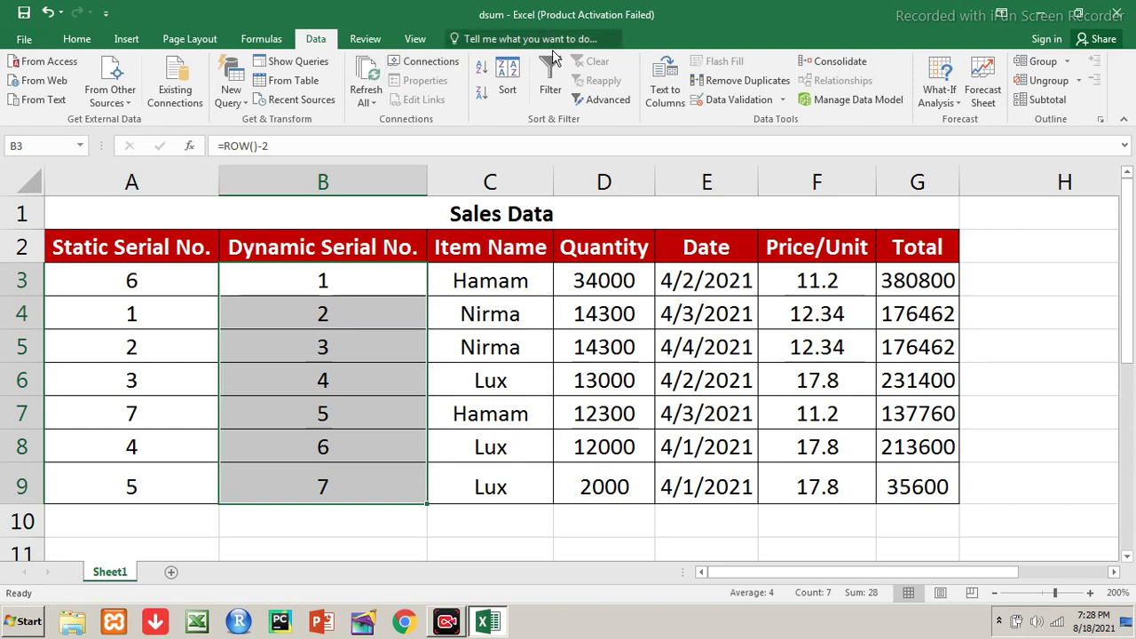
click(551, 81)
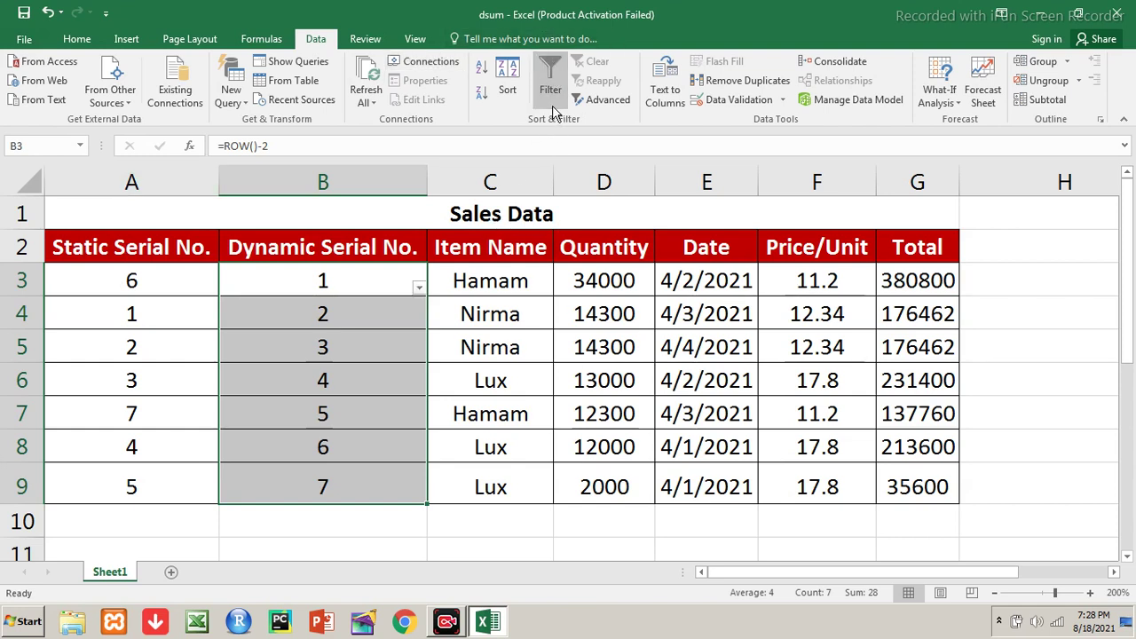
- Switch filtering off, select the Item Name header, and add filter dropdowns to the headers
click(550, 93)
click(550, 93)
click(503, 338)
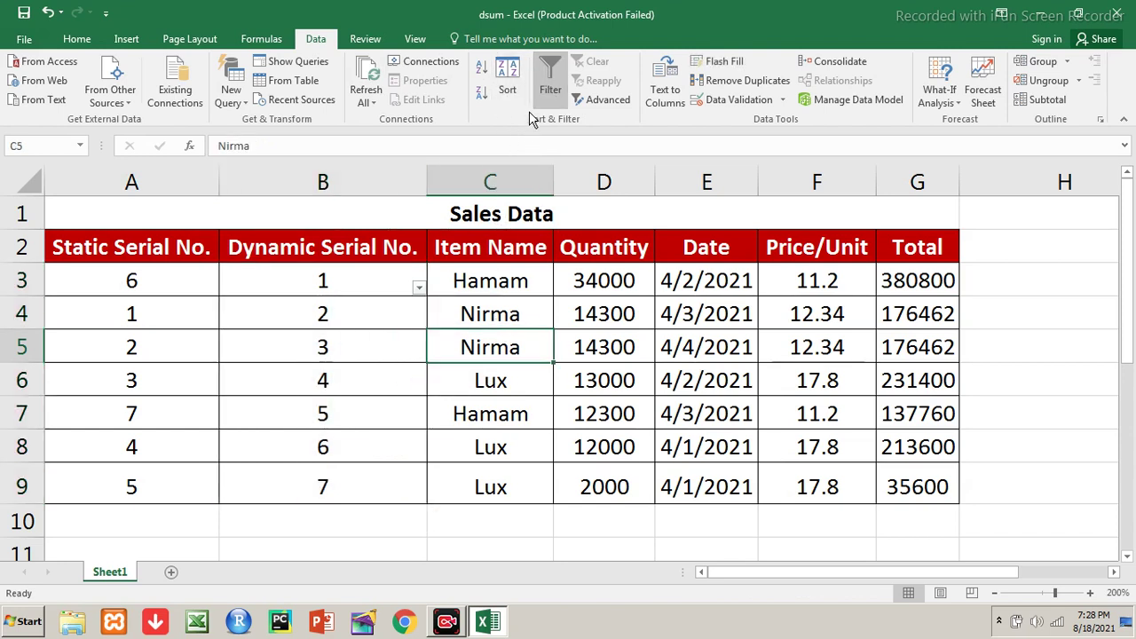
click(550, 89)
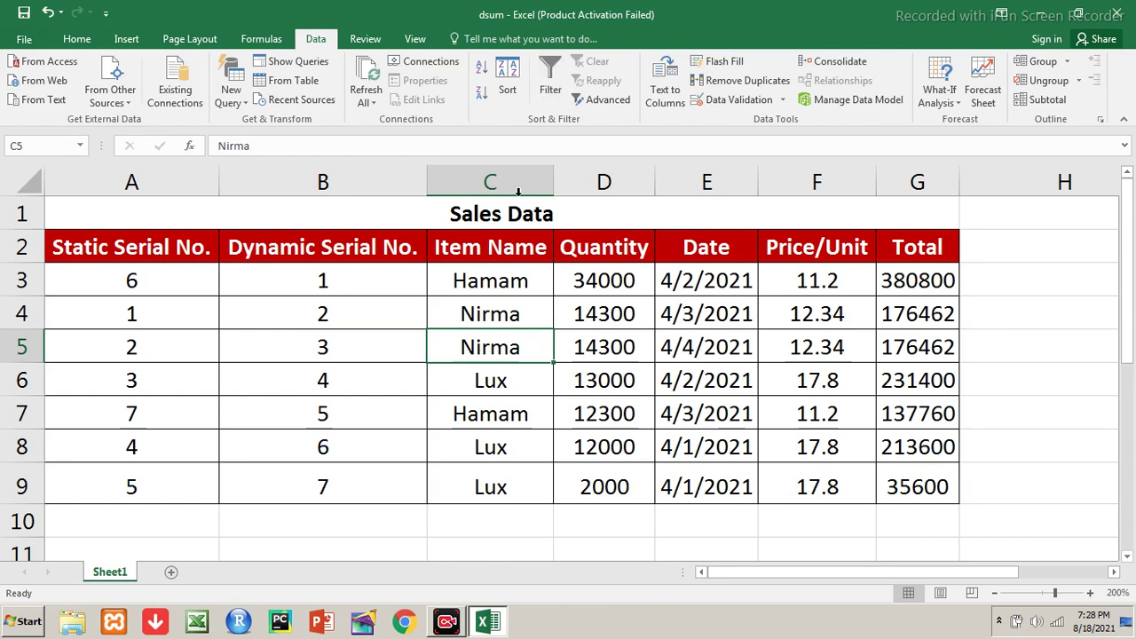
click(512, 246)
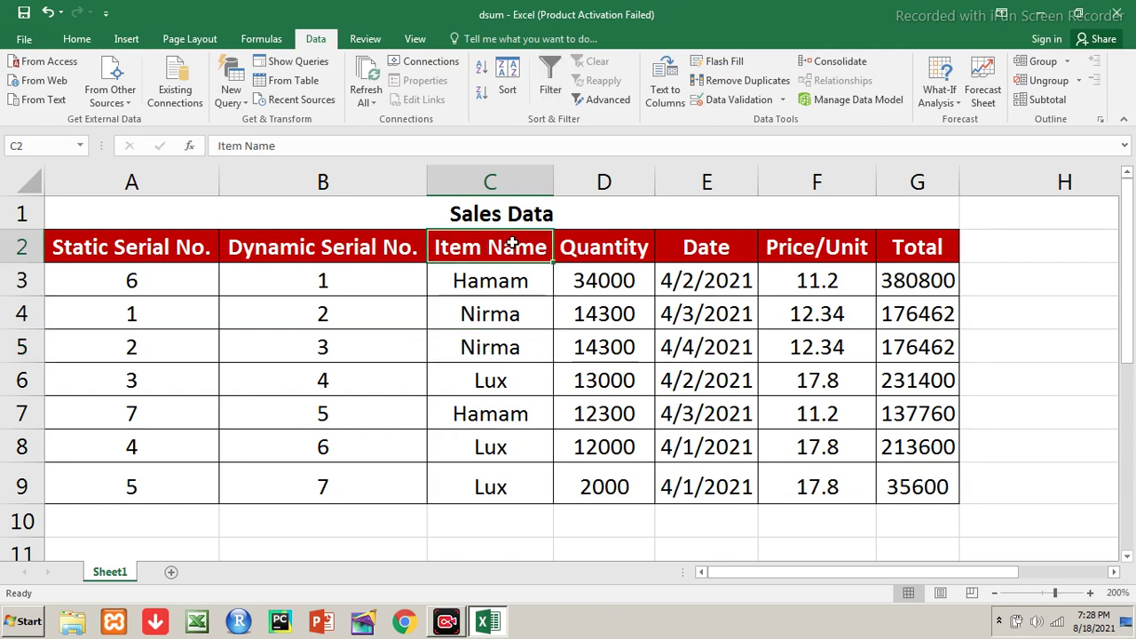
click(543, 89)
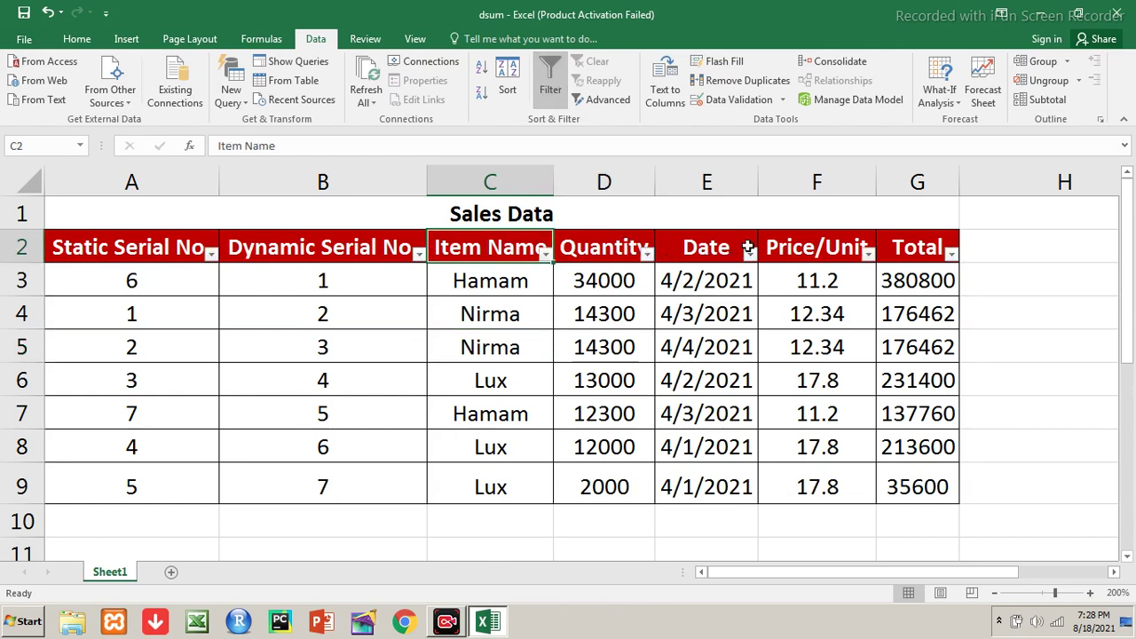
- Sort the rows by Date, newest first, and select B3:B9 to confirm serials 1–7
click(750, 255)
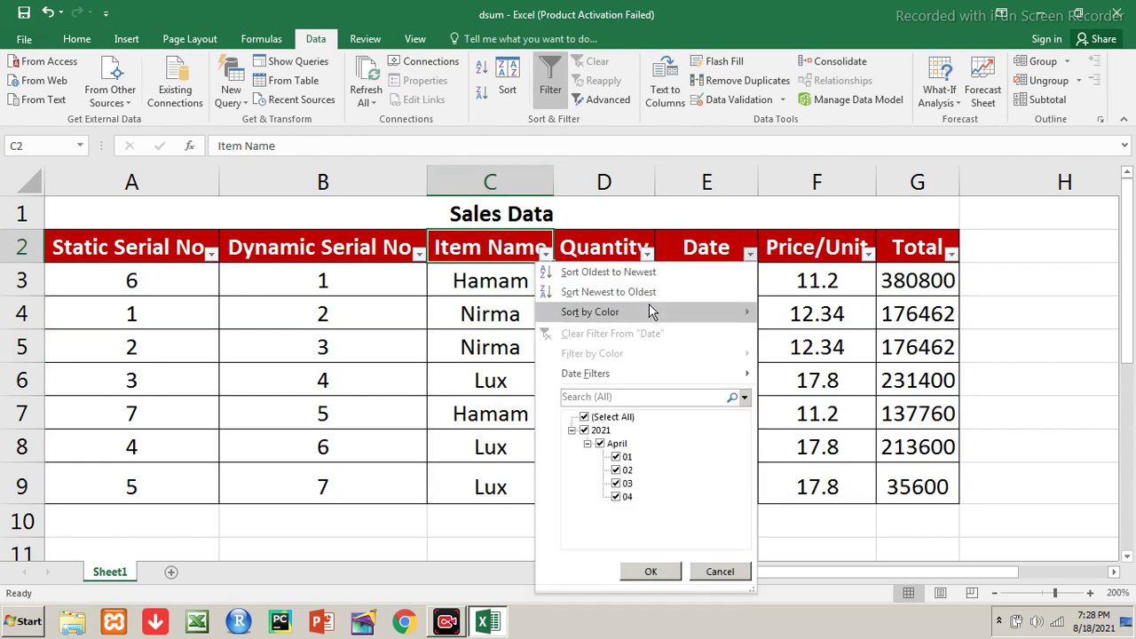
click(648, 292)
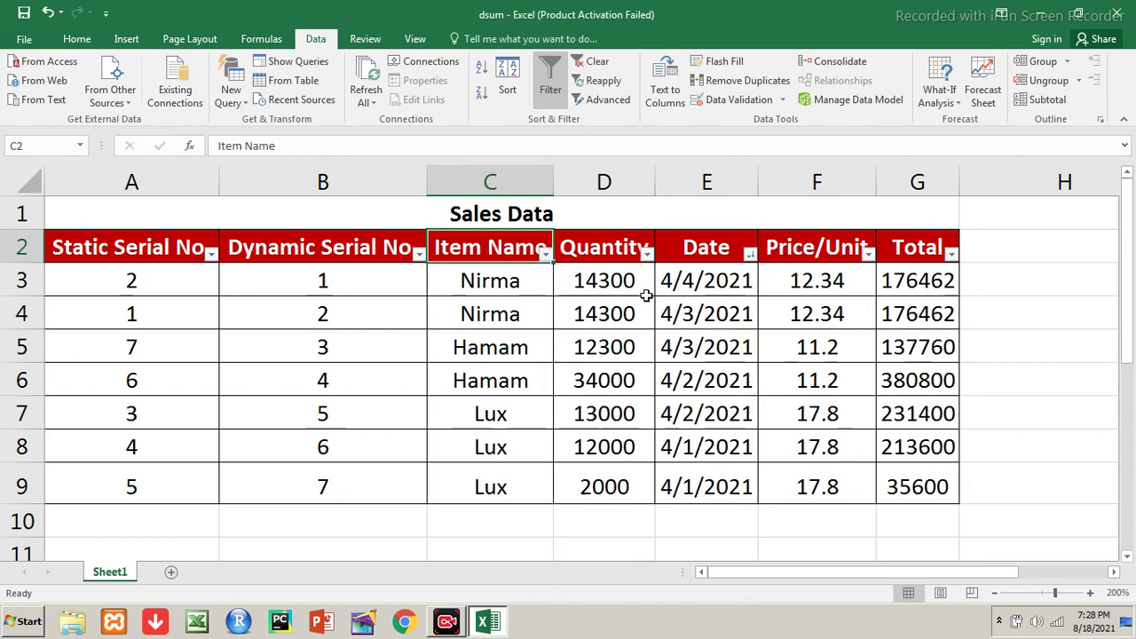
click(178, 280)
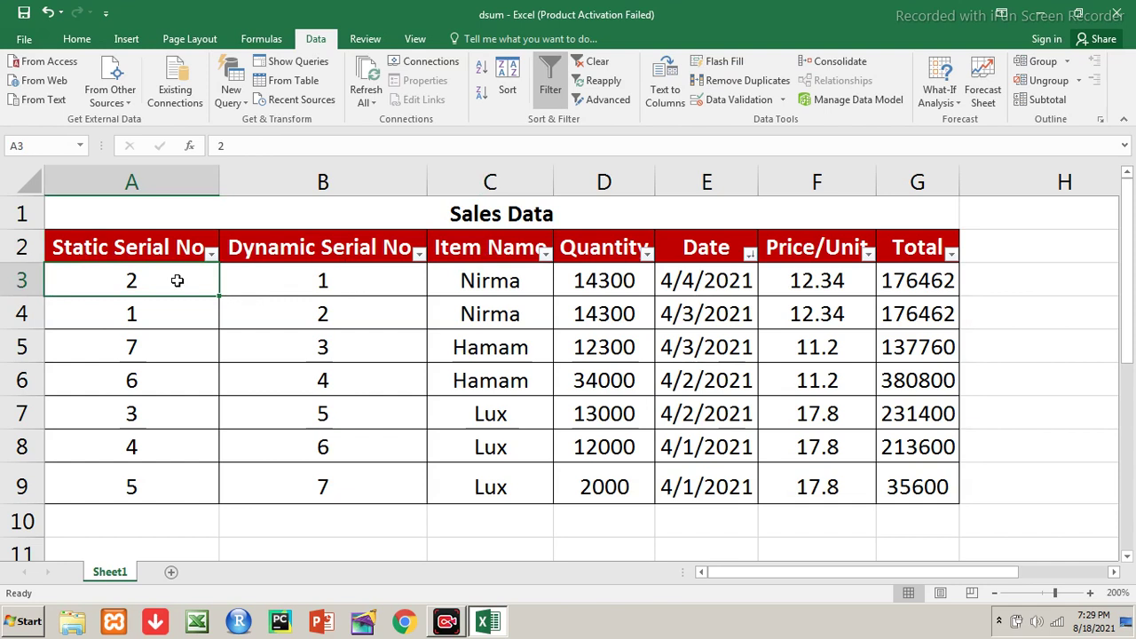
key(Right)
key(shift+Down)
key(shift+Down)
key(shift+Down)
key(shift+Down)
key(shift+Down)
key(shift+Down)
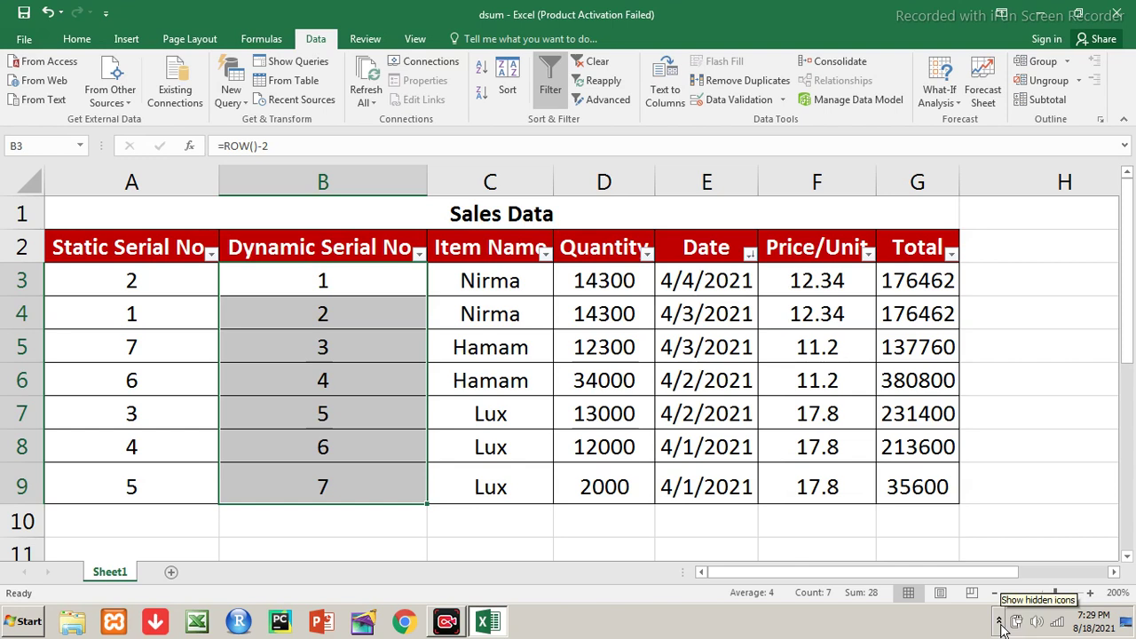
click(1000, 623)
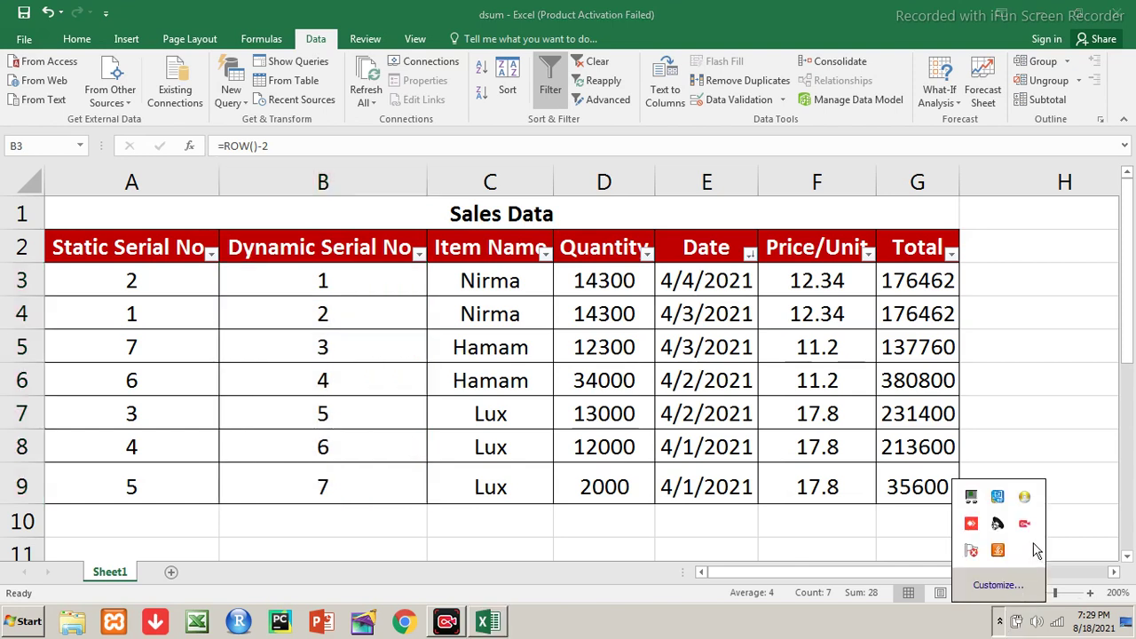